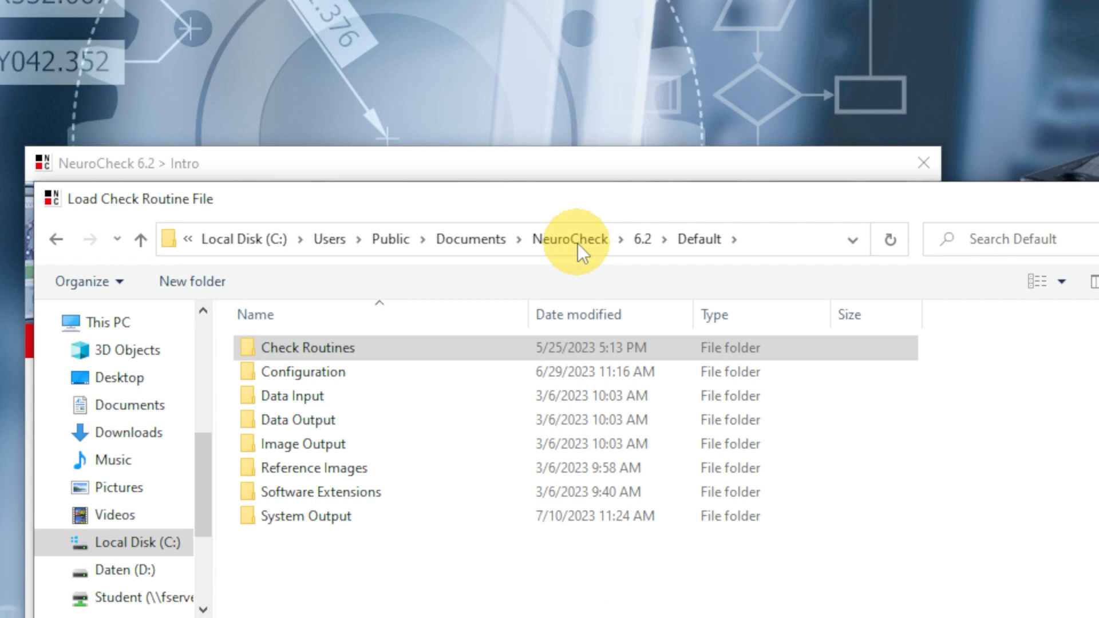
Copy the full path of the Default project folder from the Load Check Routine File dialog.
click(765, 241)
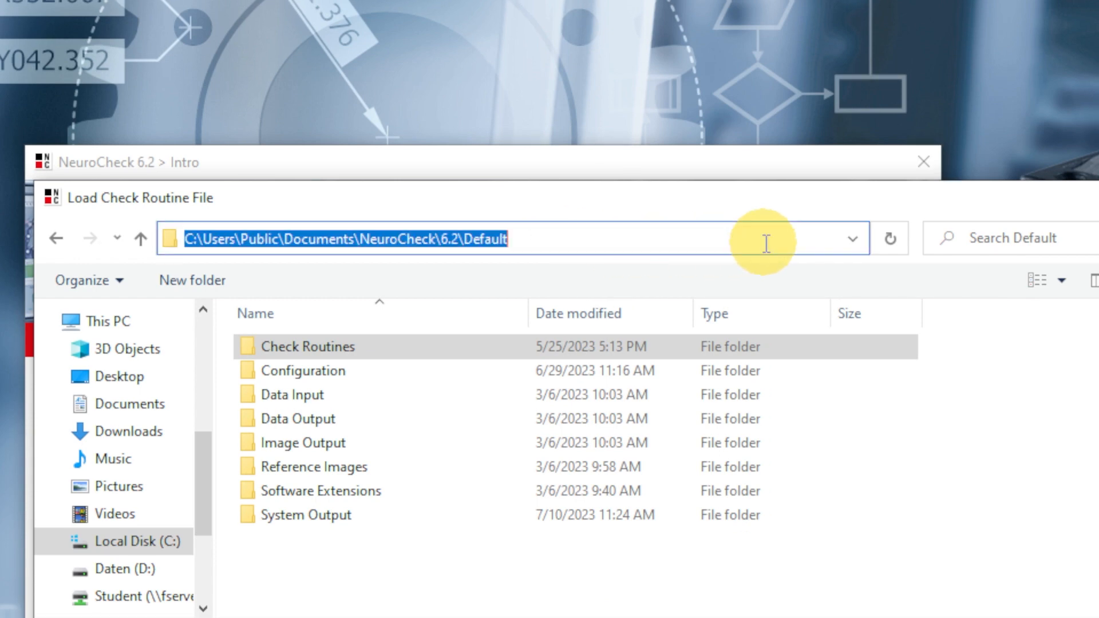
right_click(766, 242)
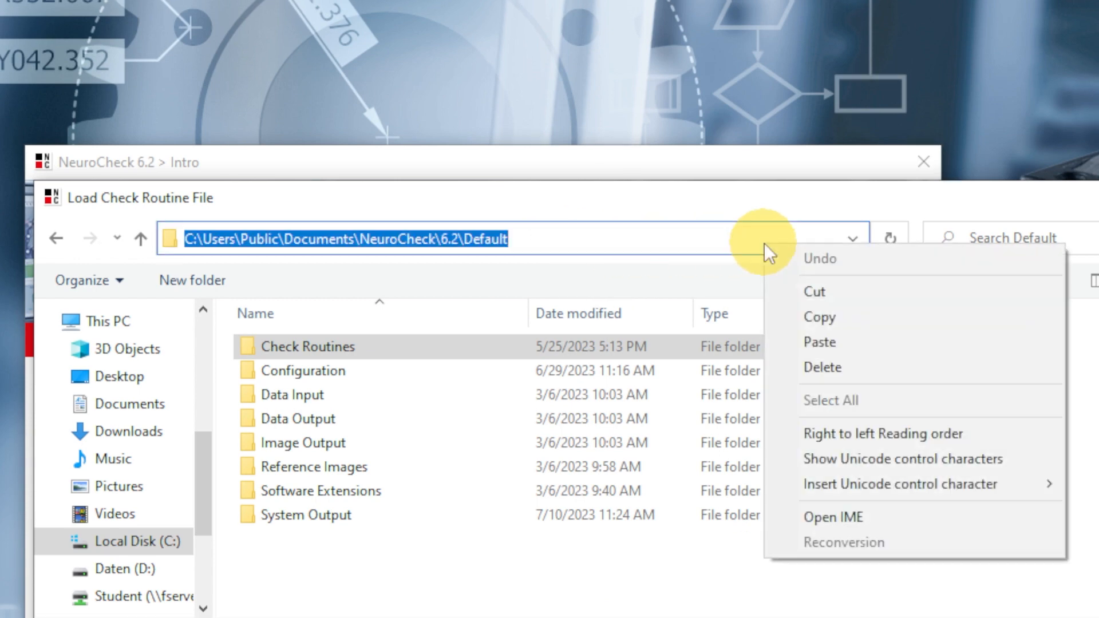
click(819, 317)
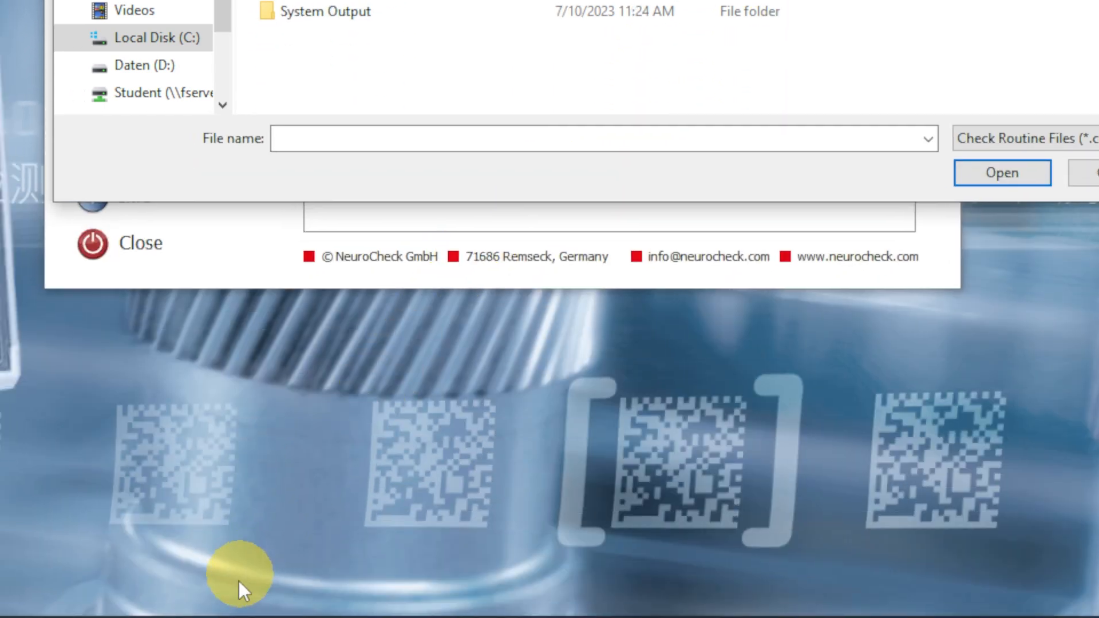
Switch to File Explorer and go to the copied path C:\Users\Public\Documents\NeuroCheck\6.2\Default.
mouse_move(229, 616)
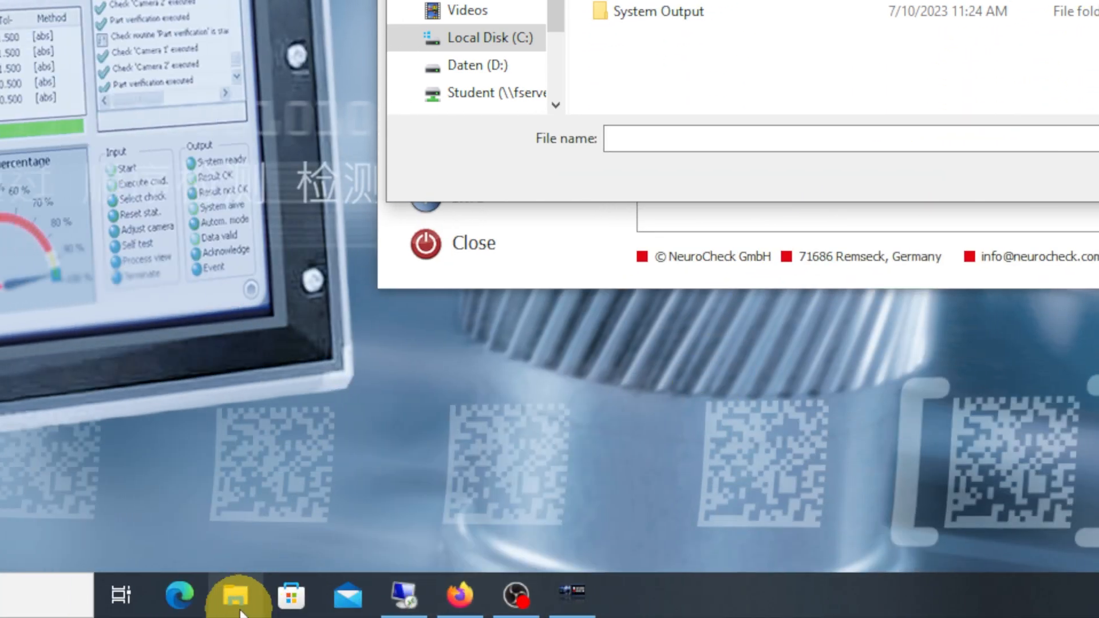
click(244, 611)
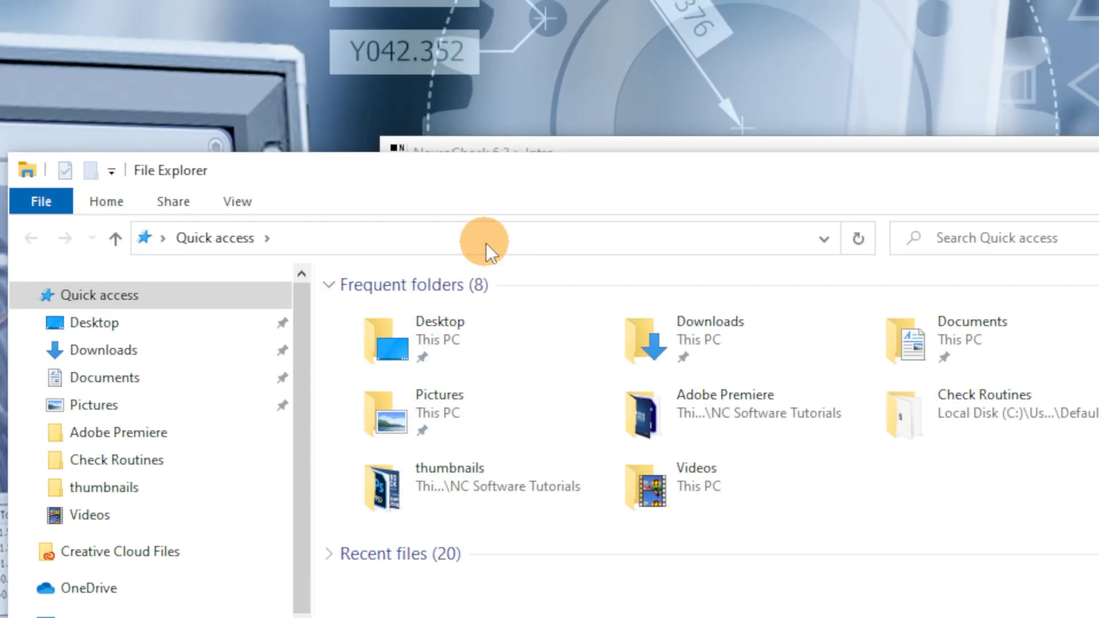
click(487, 243)
right_click(487, 243)
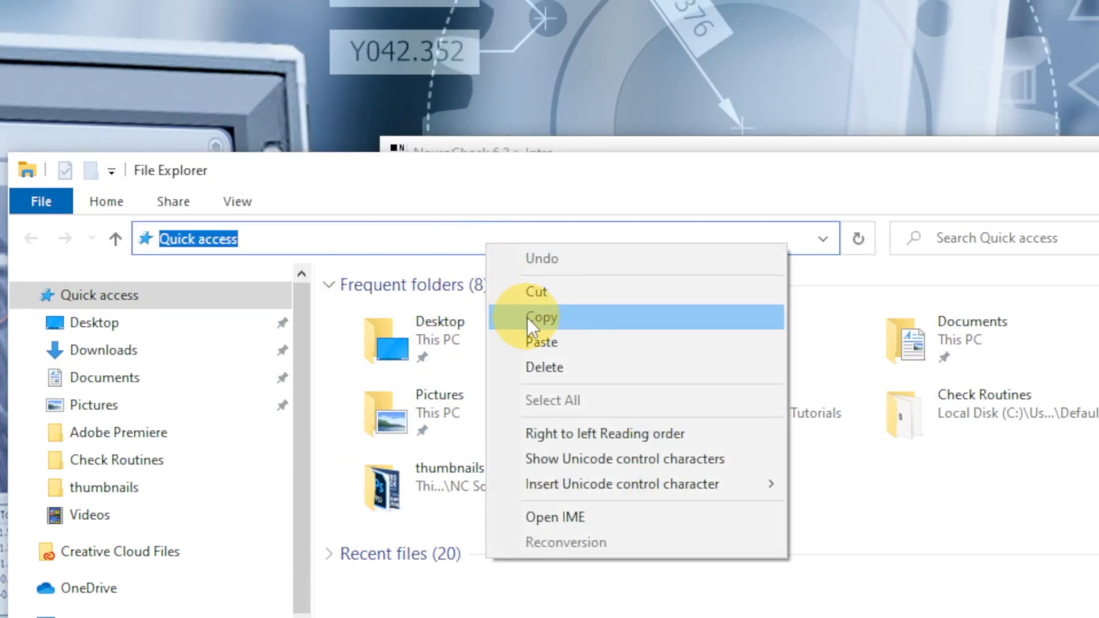
click(528, 342)
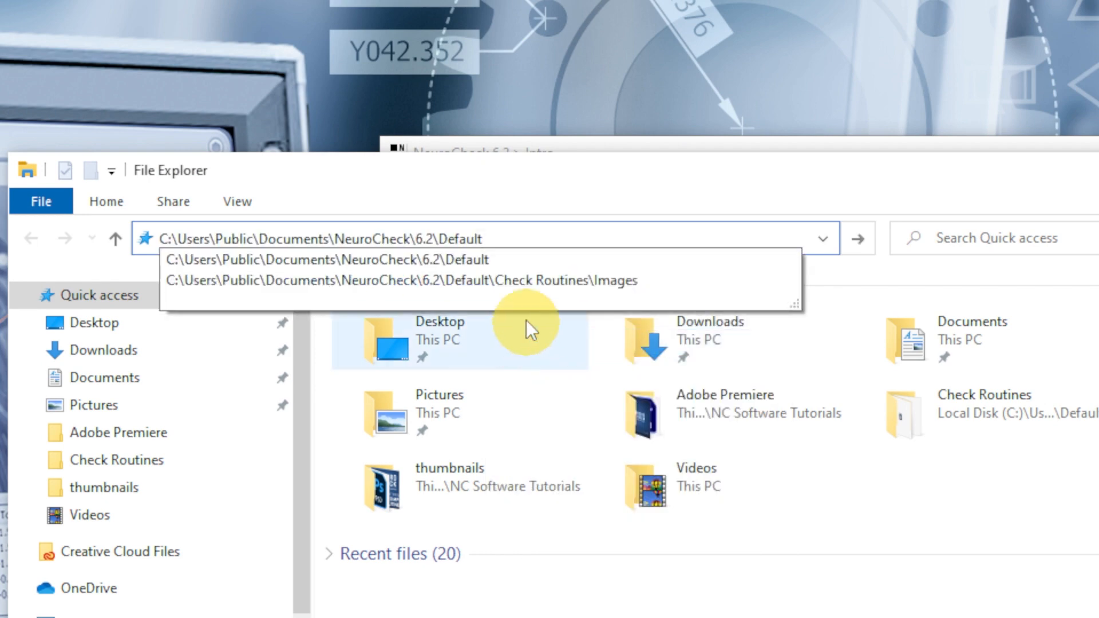
click(511, 264)
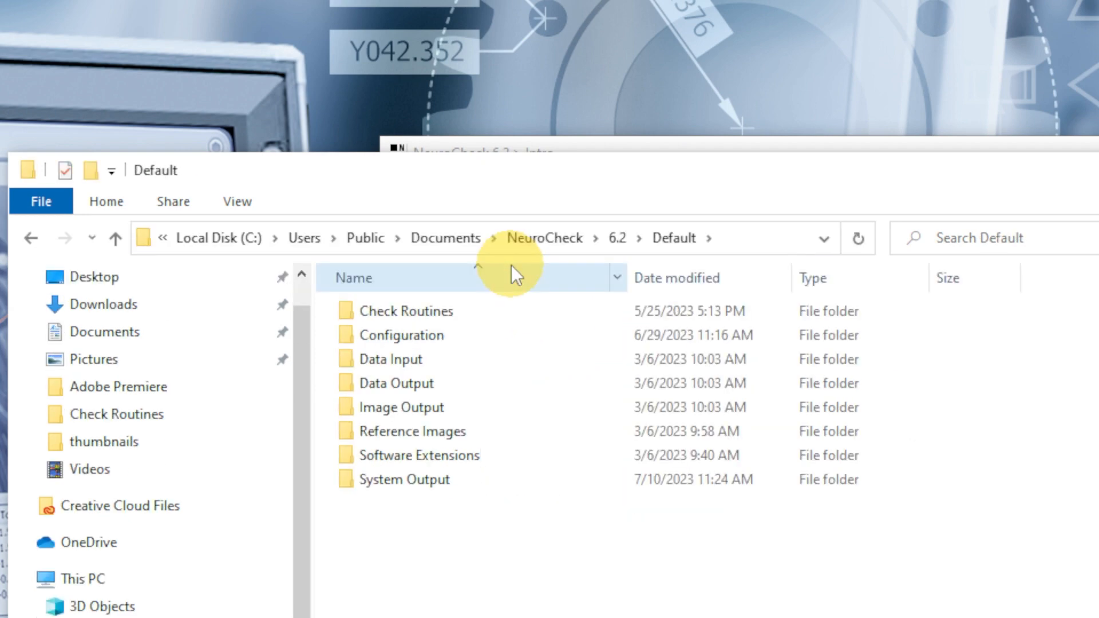
Examine the 6.2 root folder and the Check Routines folder with its Images subfolder, then return to the Default folder.
click(620, 243)
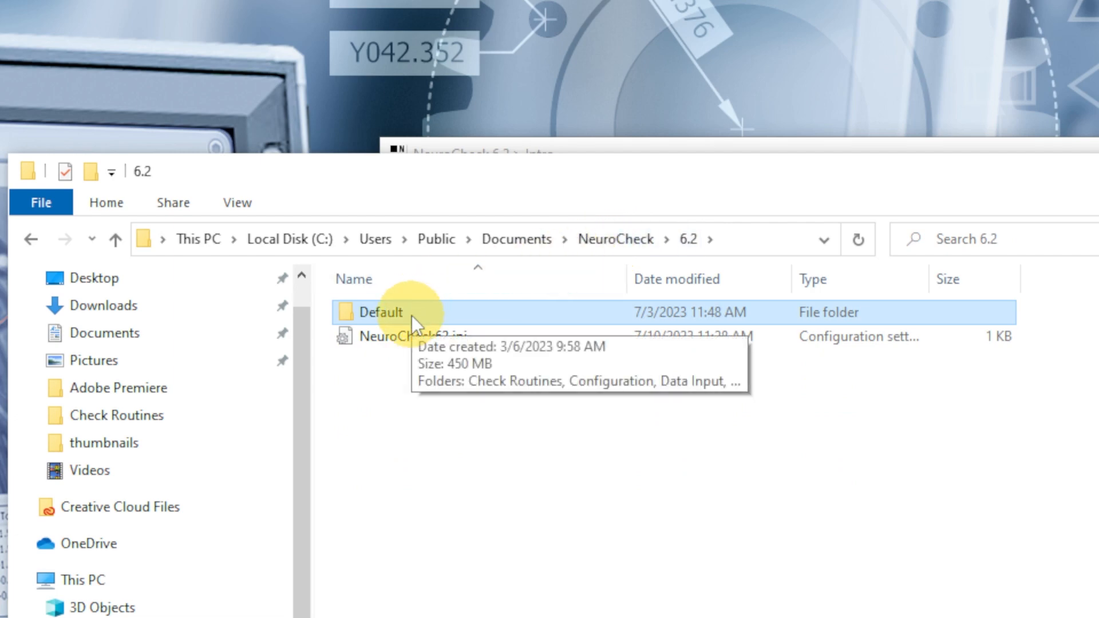
double_click(411, 315)
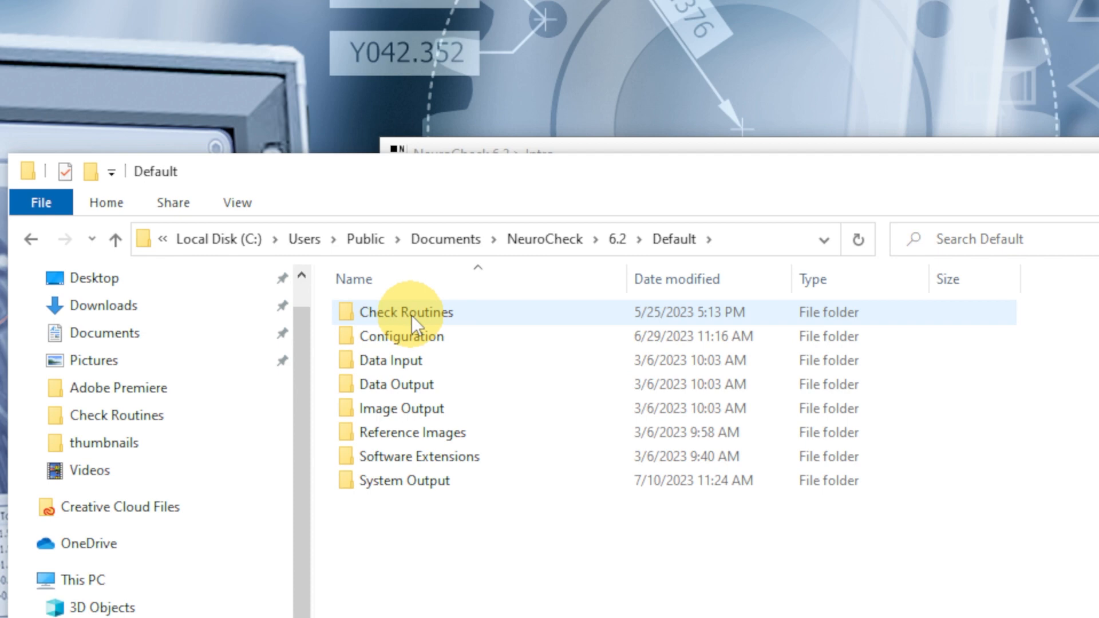
double_click(399, 315)
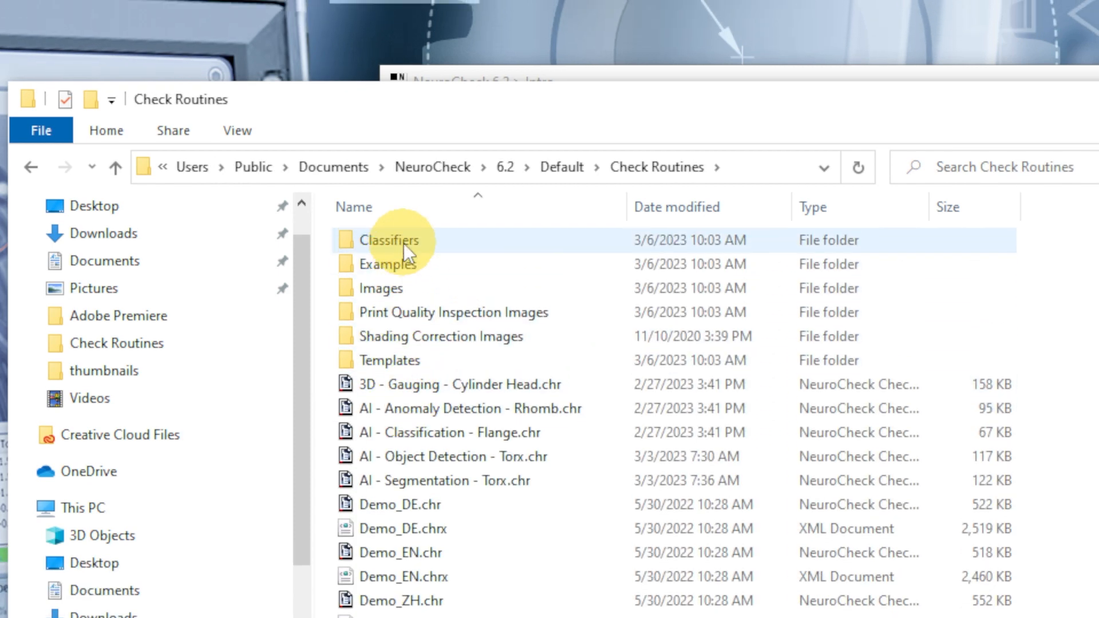
click(407, 289)
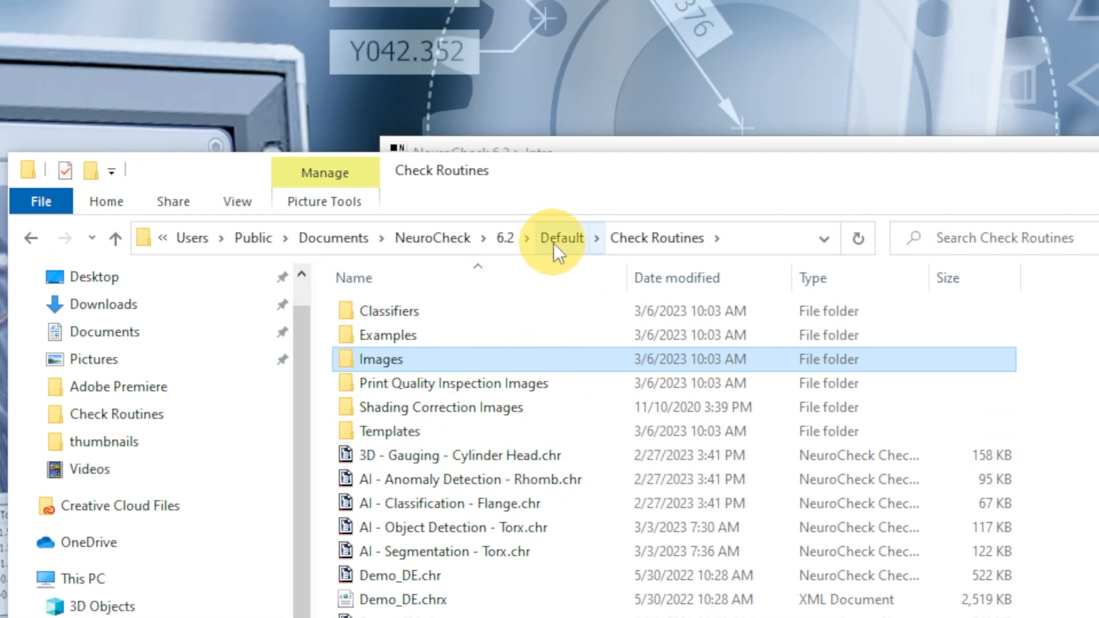
click(554, 242)
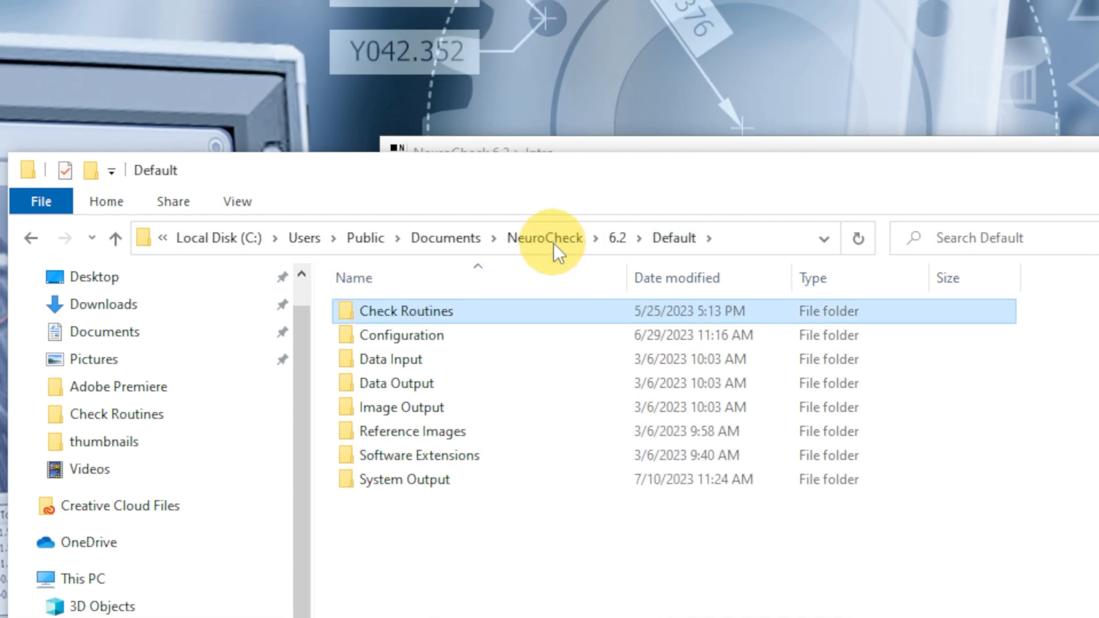
Look into the Configuration, Software Extensions and System Output folders of the Default project, returning to Default after each.
double_click(451, 339)
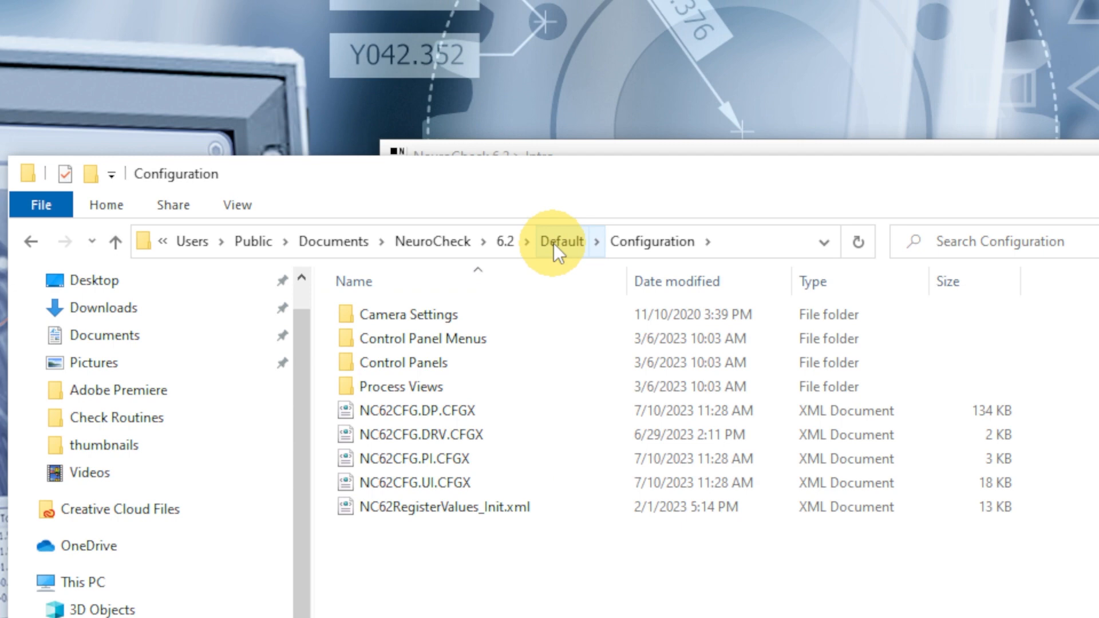
click(554, 130)
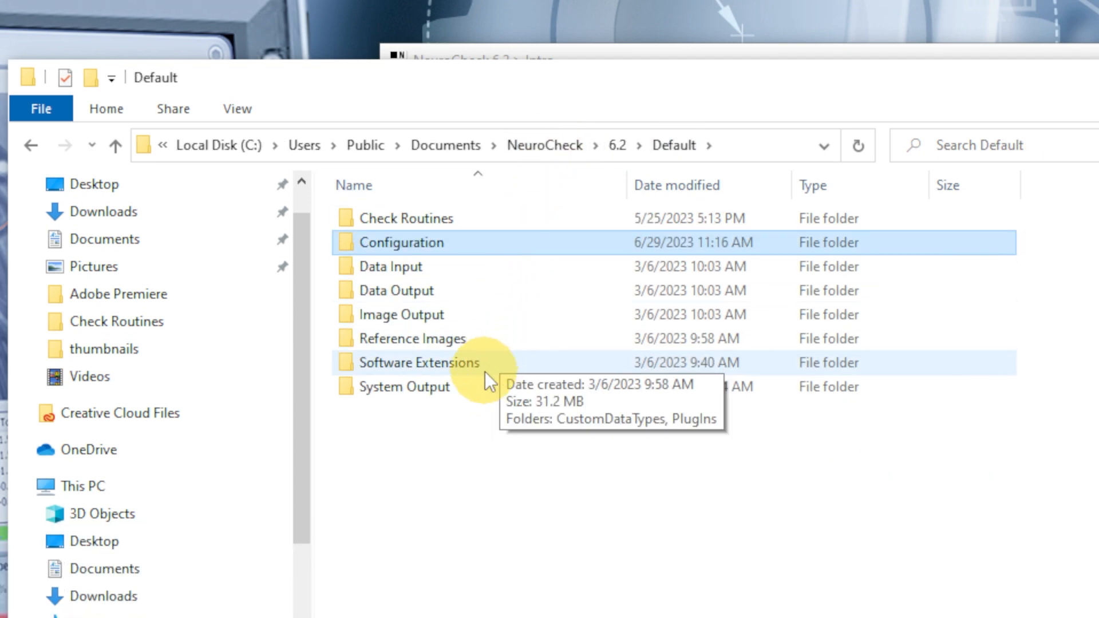
double_click(483, 429)
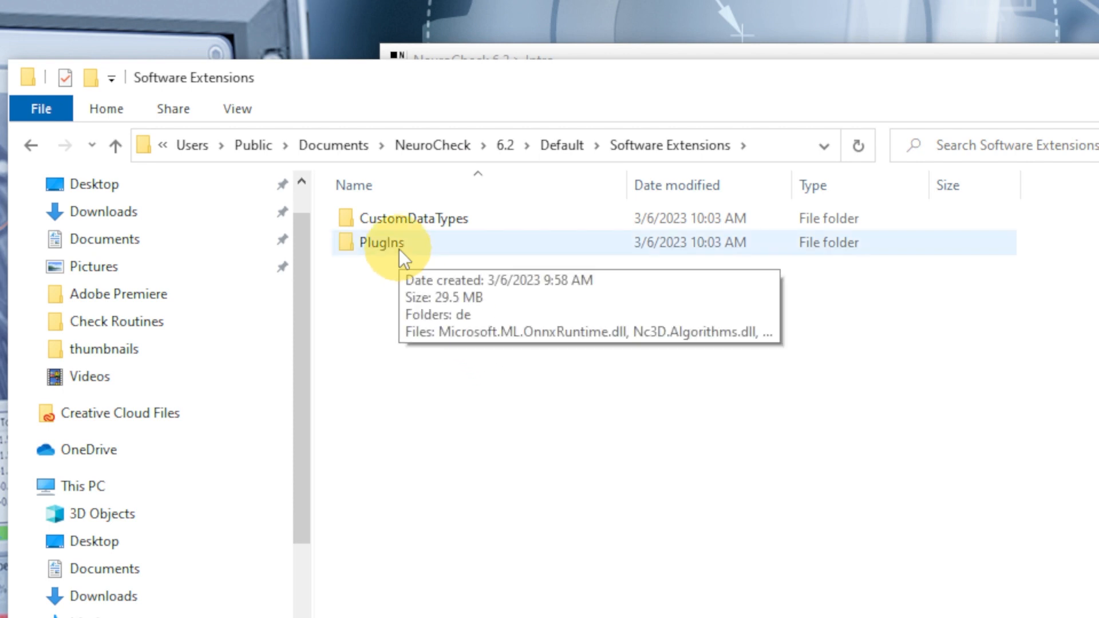
click(562, 145)
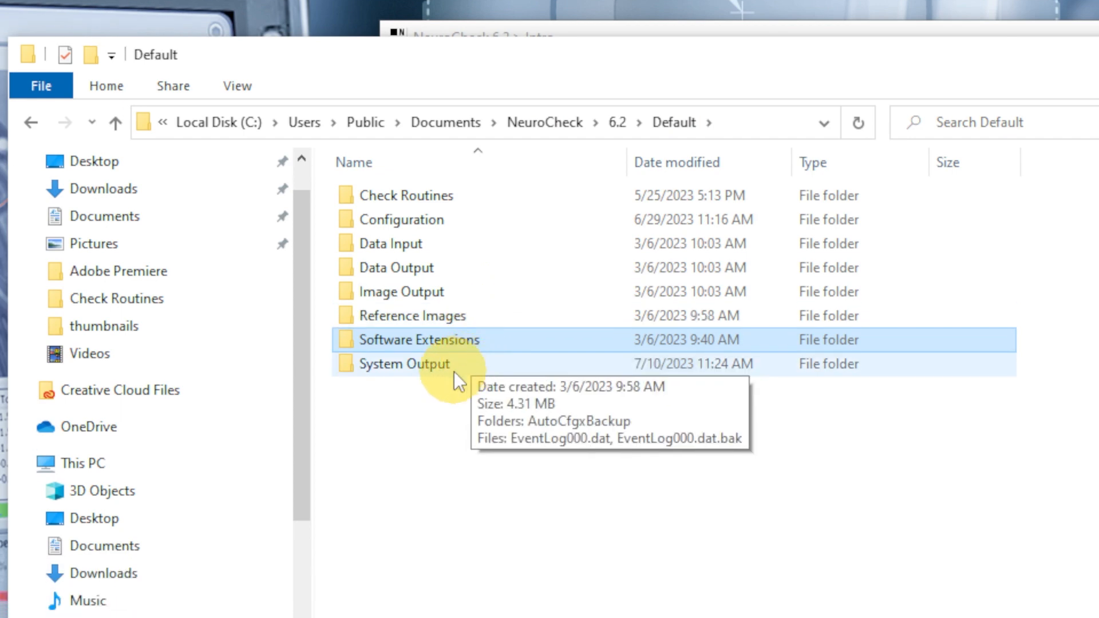
double_click(455, 372)
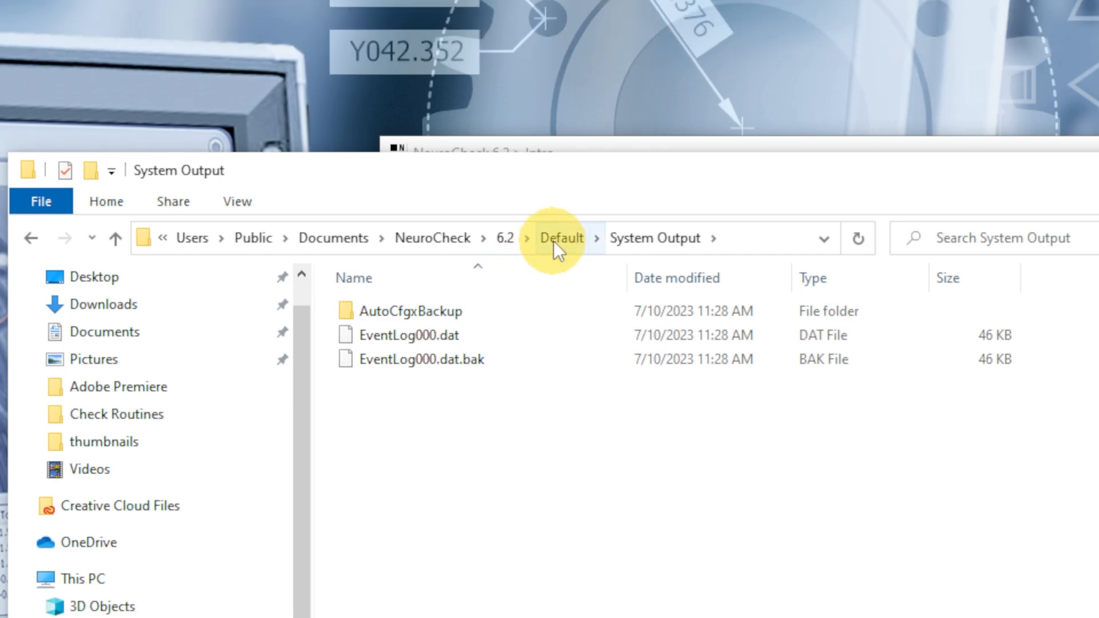
click(554, 240)
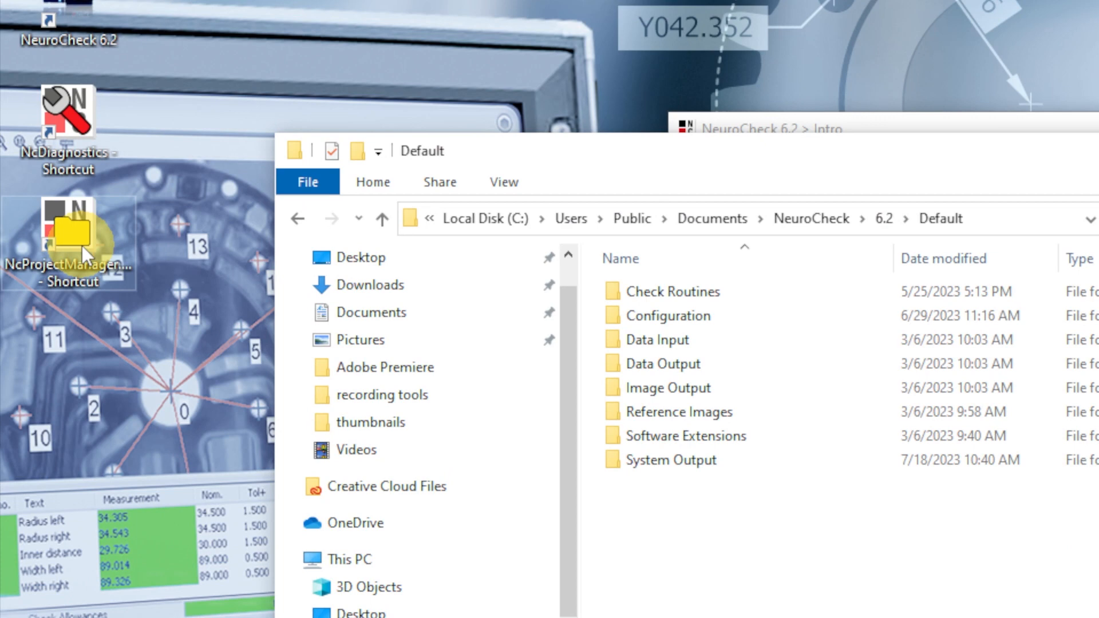
Locate the Project Manager via its desktop shortcut and the NeuroCheck 6.2 program group in the list of installed apps.
click(81, 246)
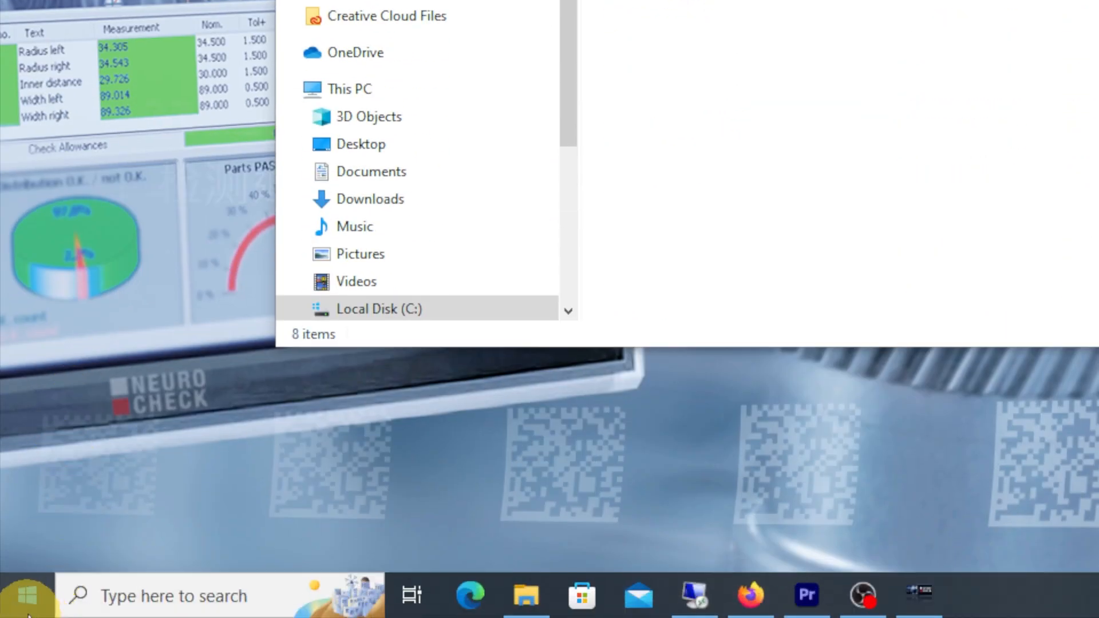
click(27, 613)
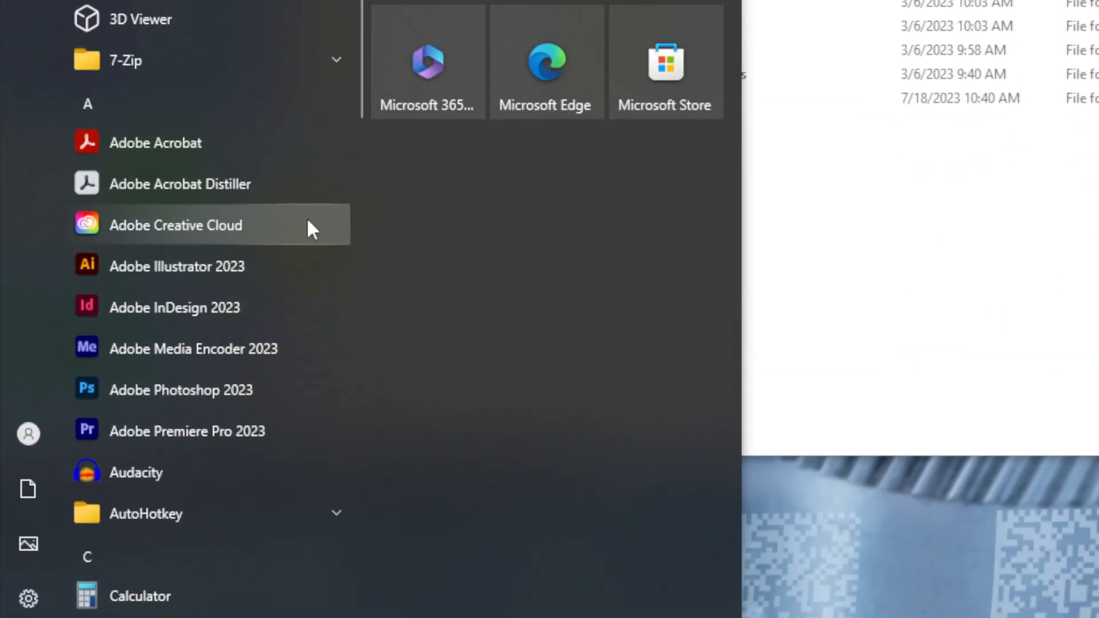
drag(361, 108, 361, 197)
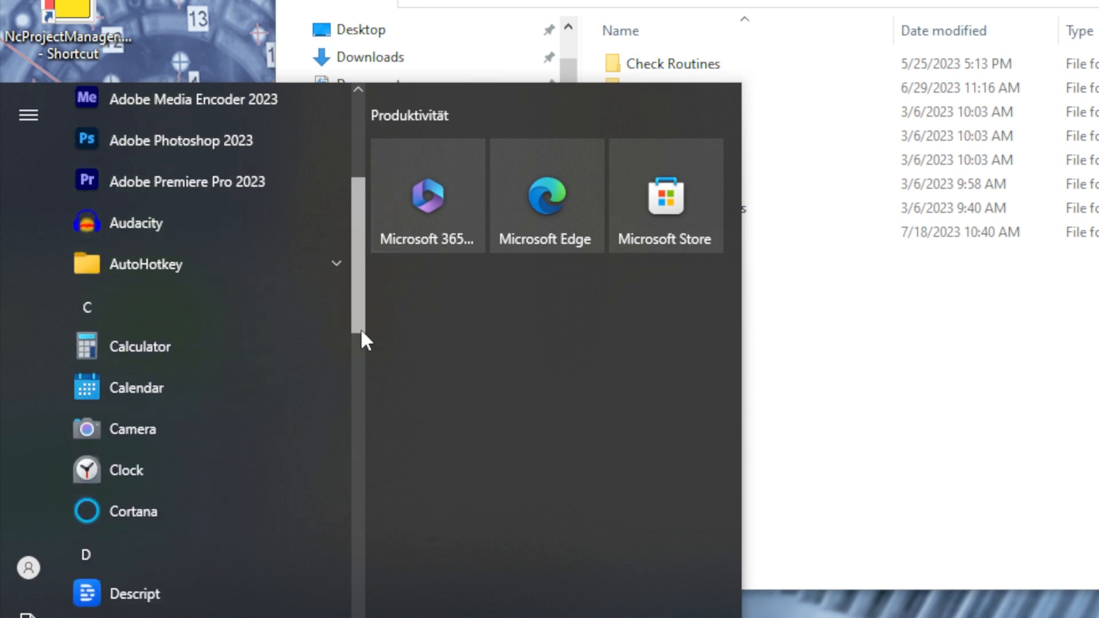
drag(362, 332, 348, 543)
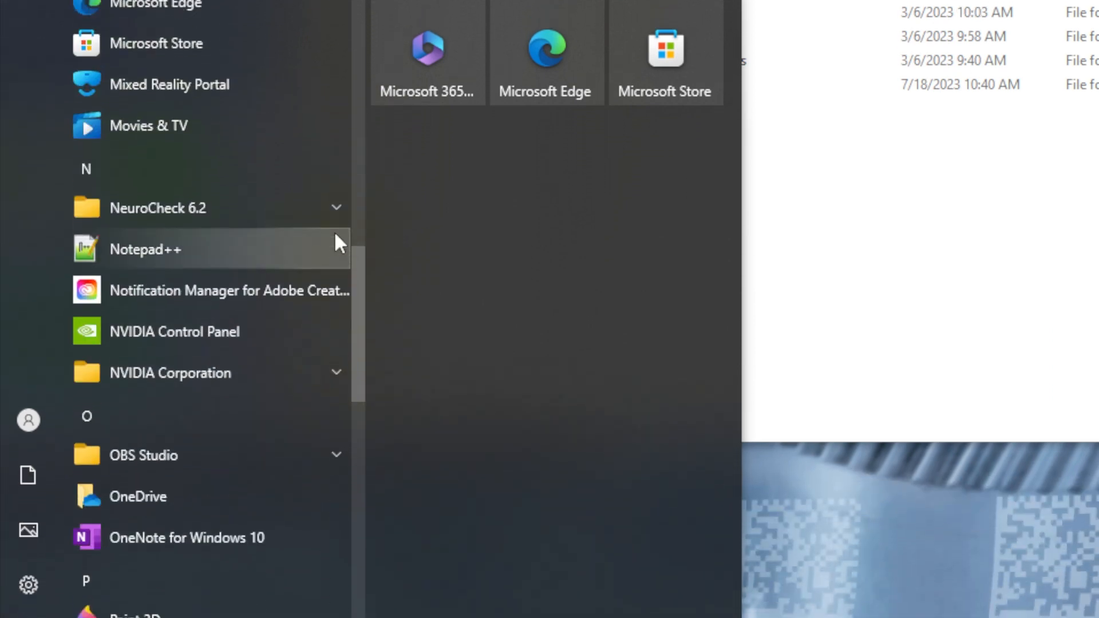
click(337, 192)
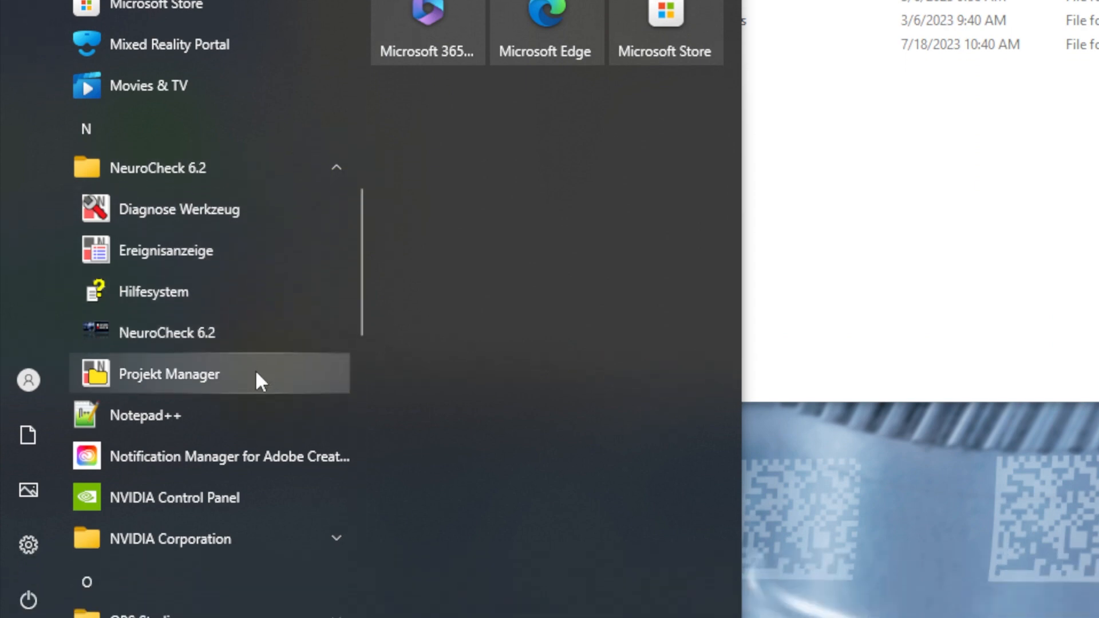
Show the file location of the Projekt Manager shortcut and then the folder containing NcProjectManager.exe.
right_click(257, 412)
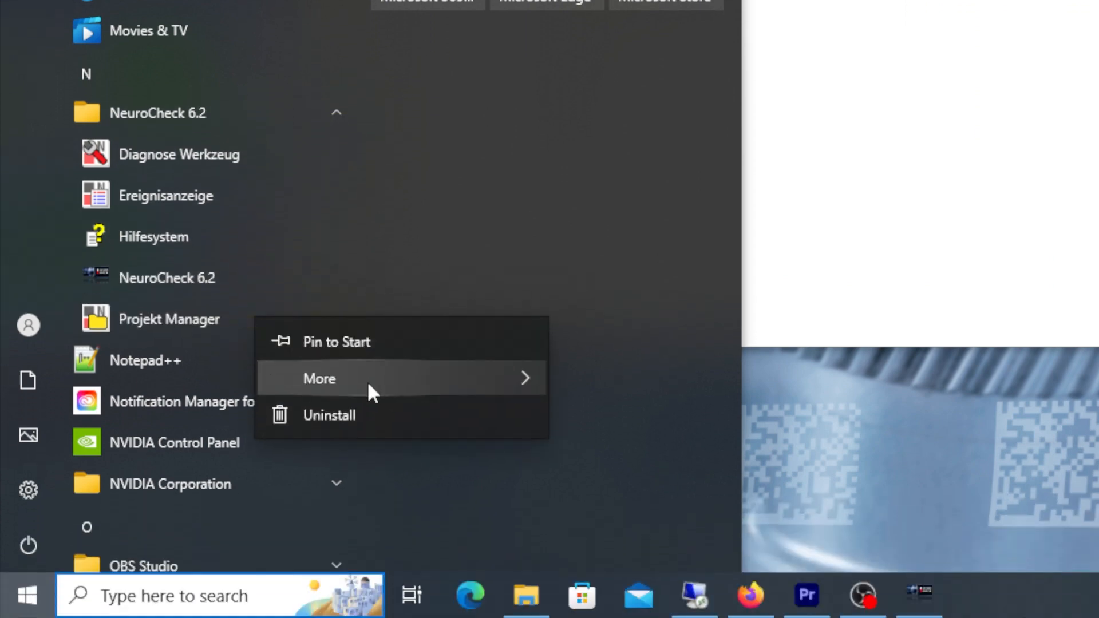
mouse_move(368, 384)
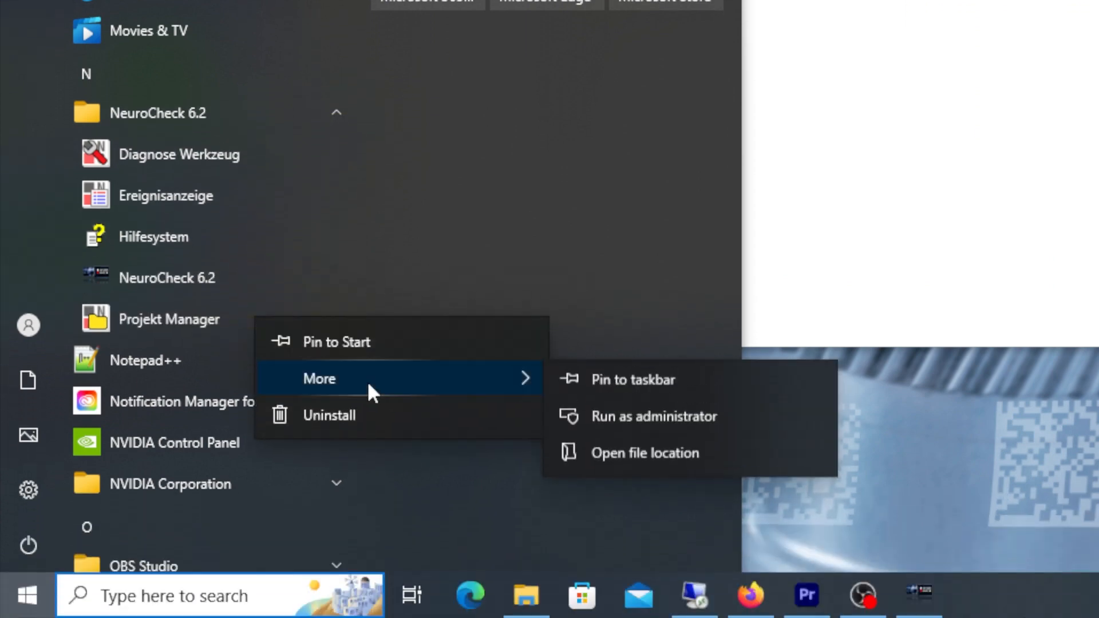
click(637, 458)
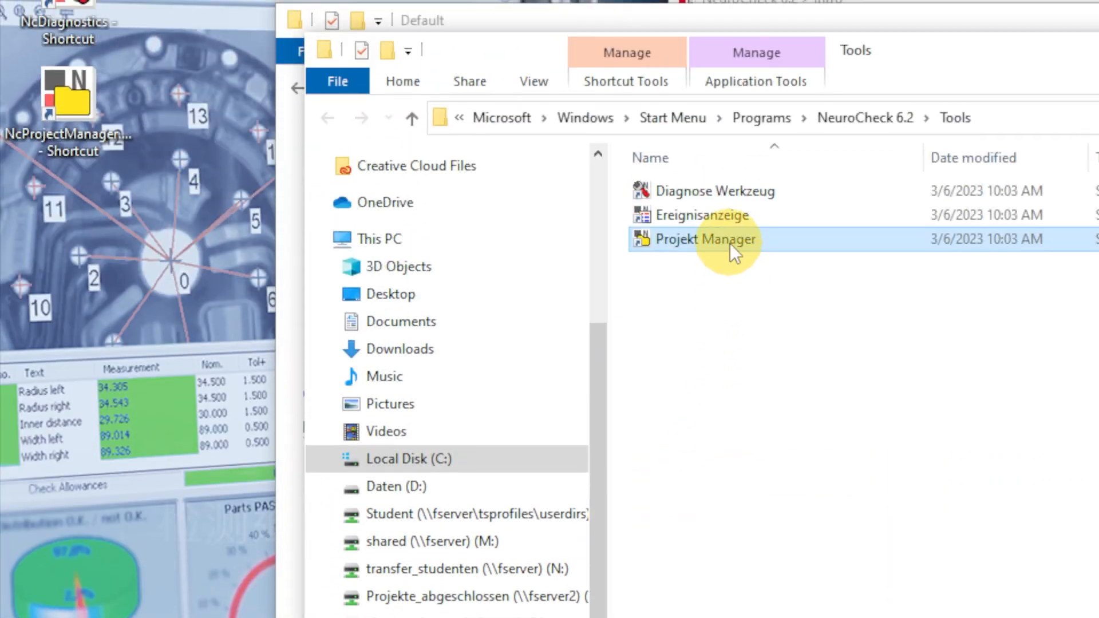
right_click(730, 242)
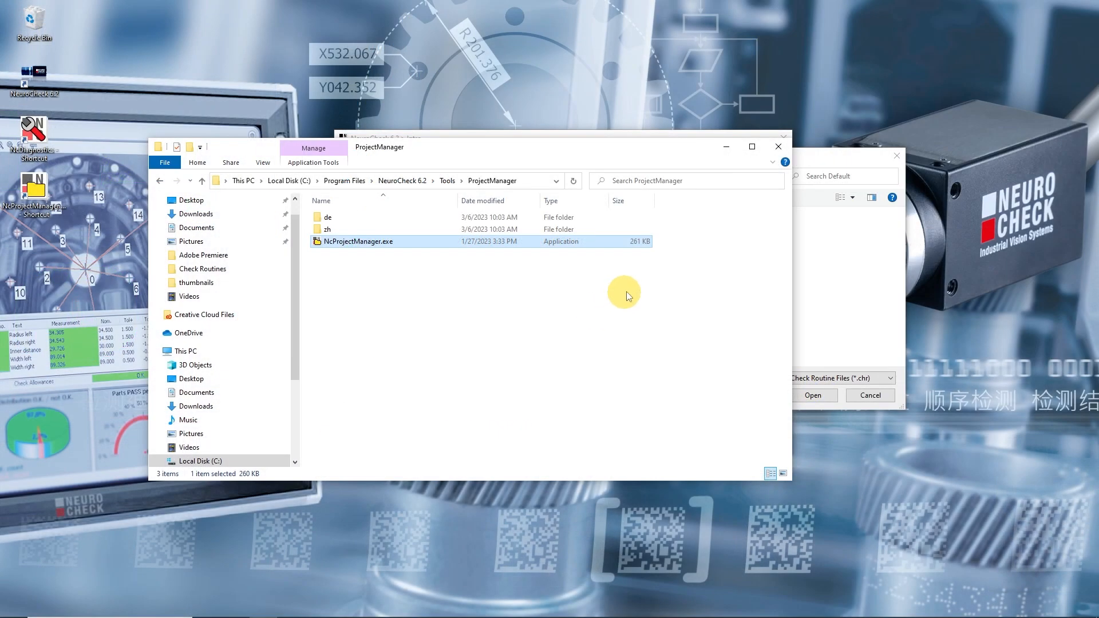
Close the ProjectManager folder window, dismiss the Load Check Routine File dialog and exit NeuroCheck 6.2.
click(779, 147)
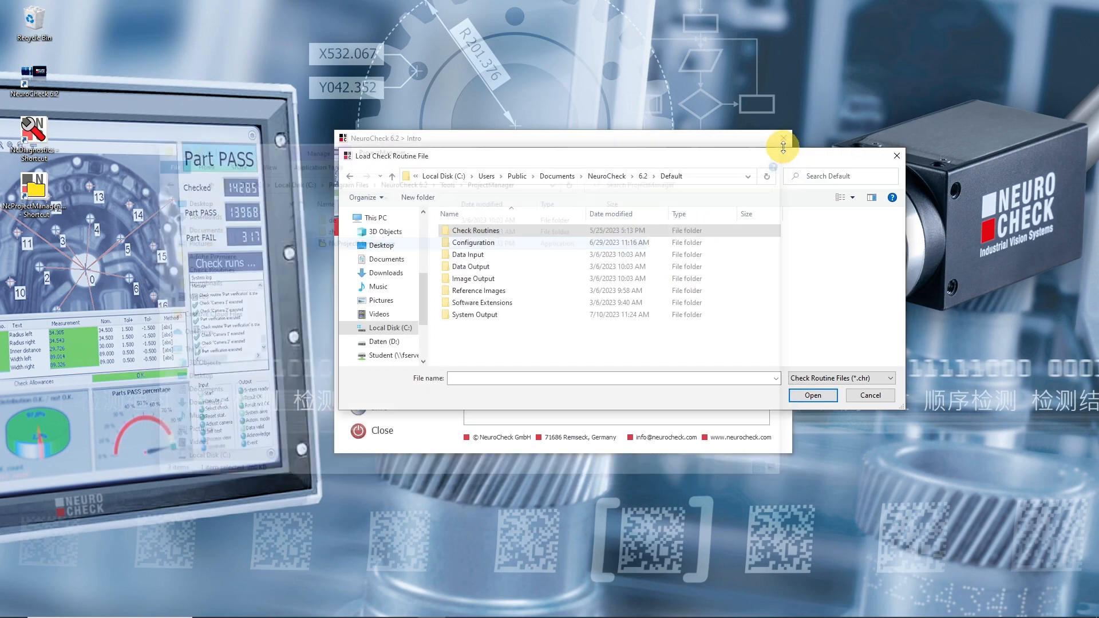
drag(782, 152, 781, 232)
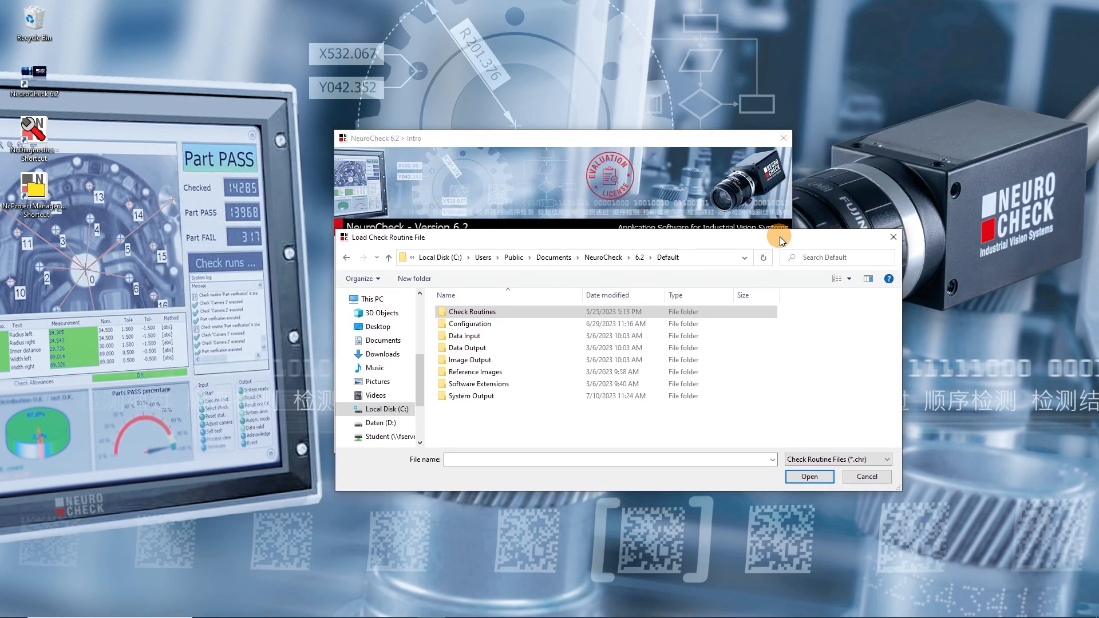
click(893, 233)
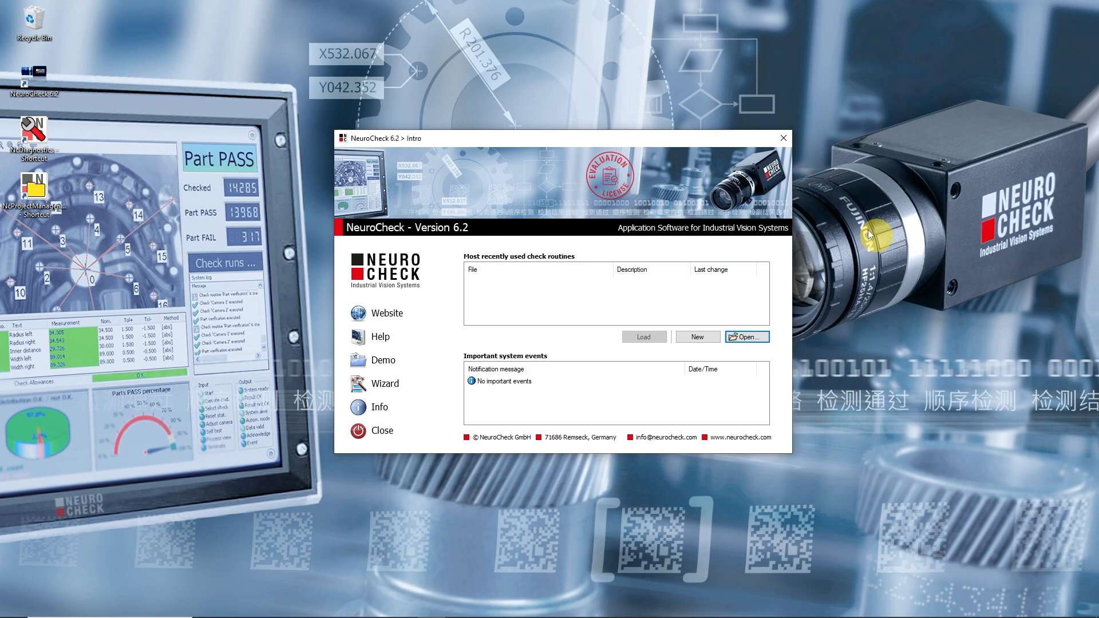
click(786, 139)
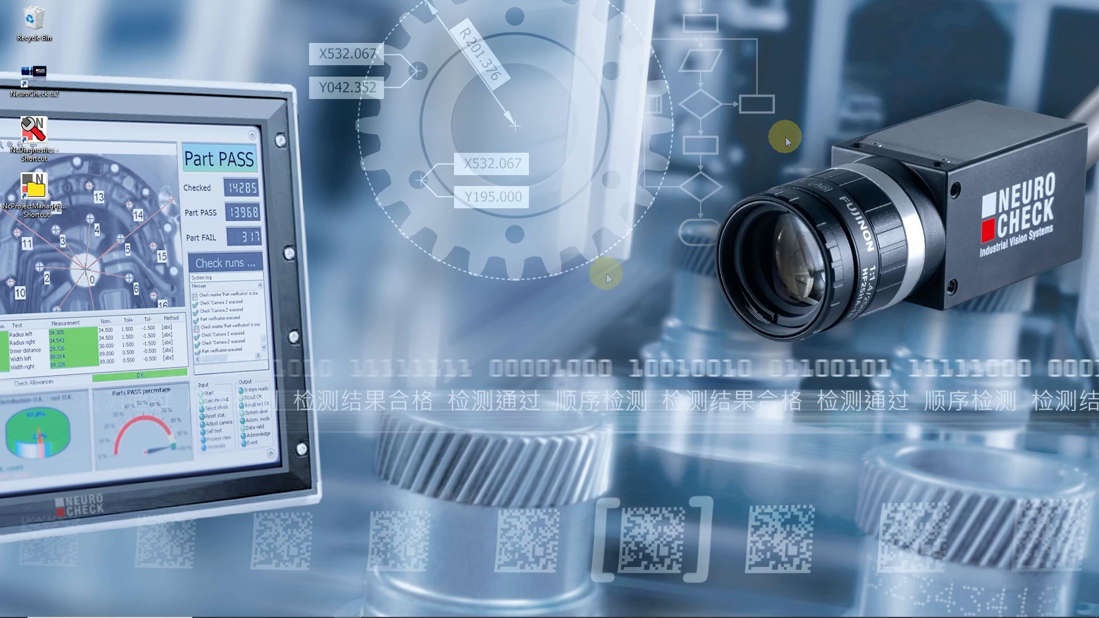
Open the Project Manager and confirm the NeuroCheck 6.2 folder under Public Documents as the root path for projects.
double_click(34, 193)
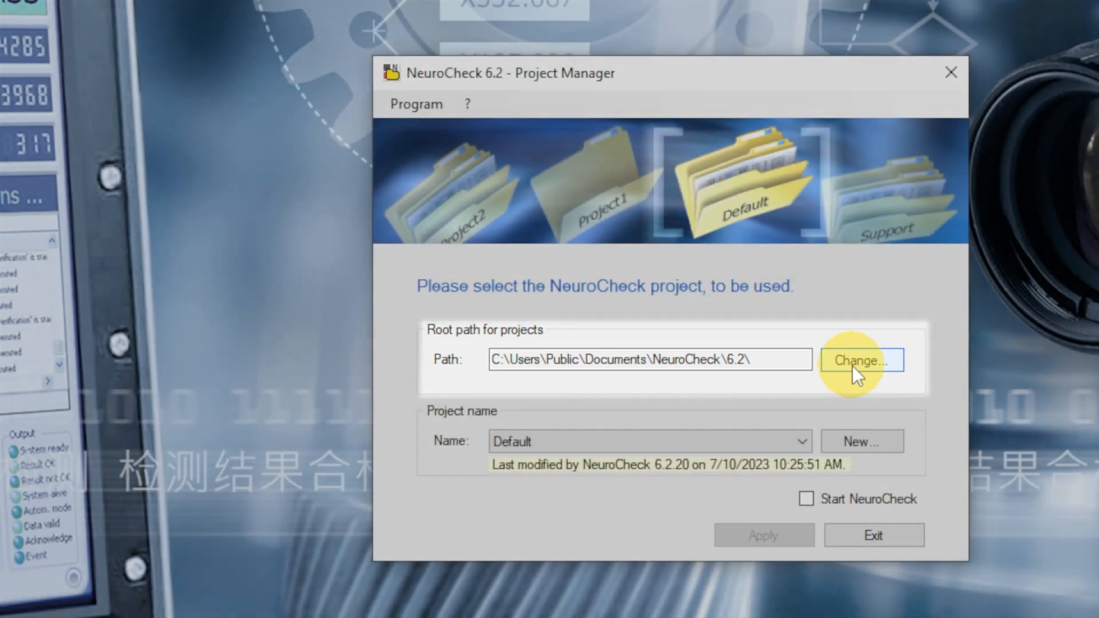
click(853, 362)
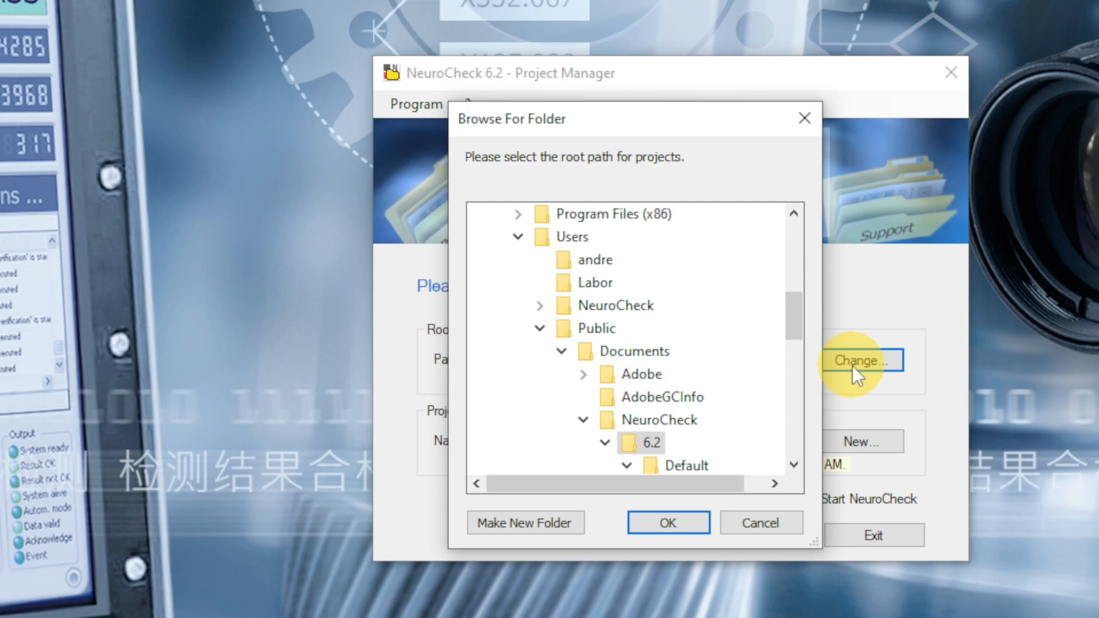
drag(793, 322, 792, 342)
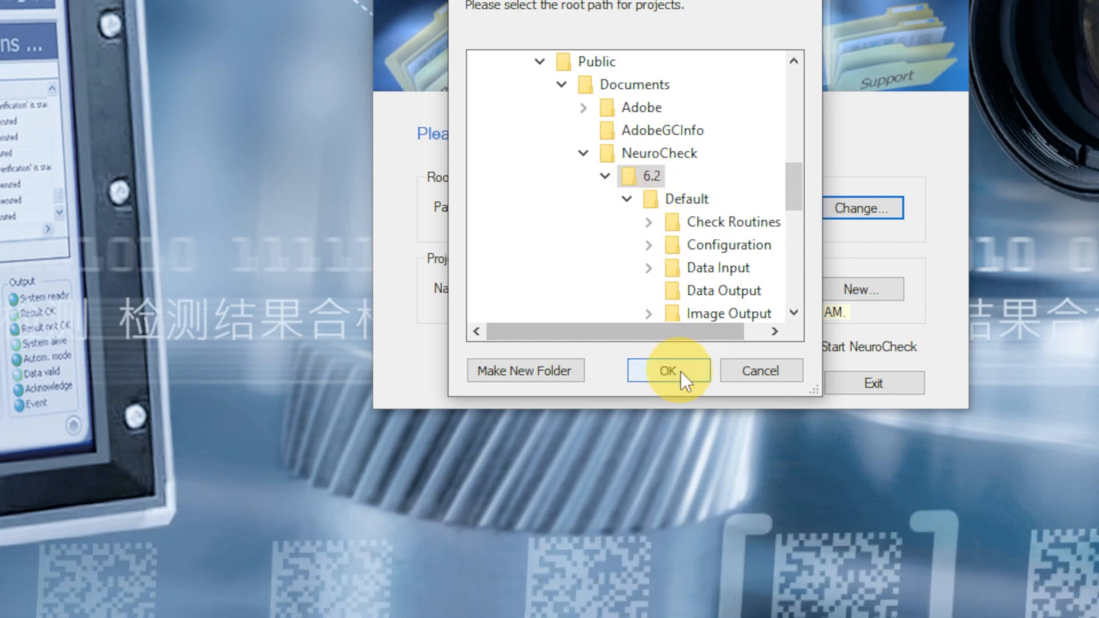
click(681, 372)
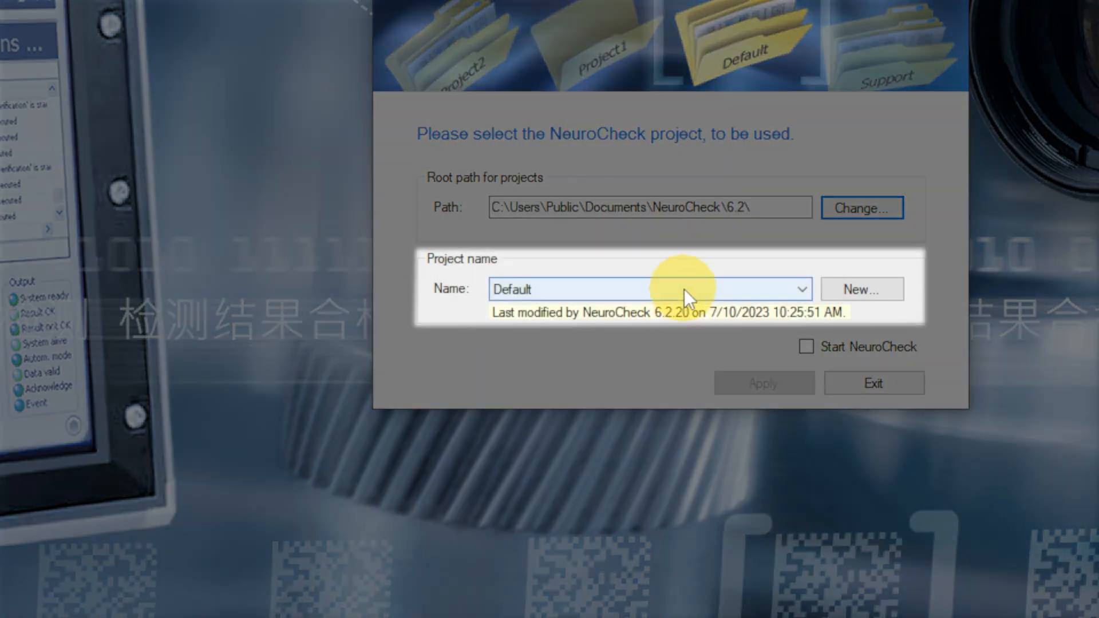
Check the list of existing projects, create a new project named Tutorial and apply it.
click(684, 290)
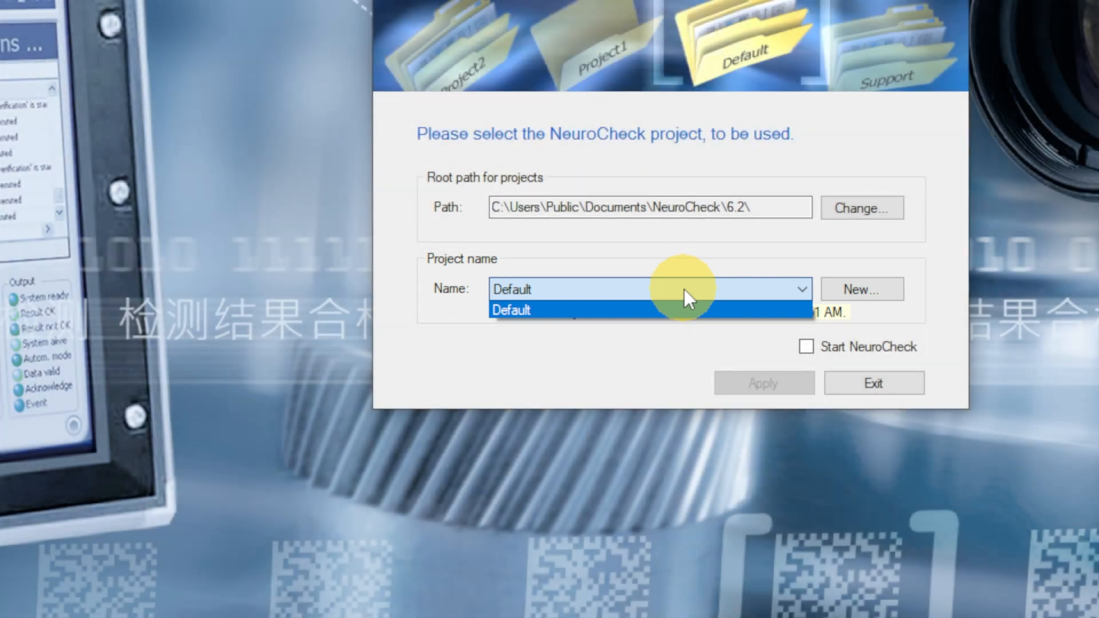
click(684, 289)
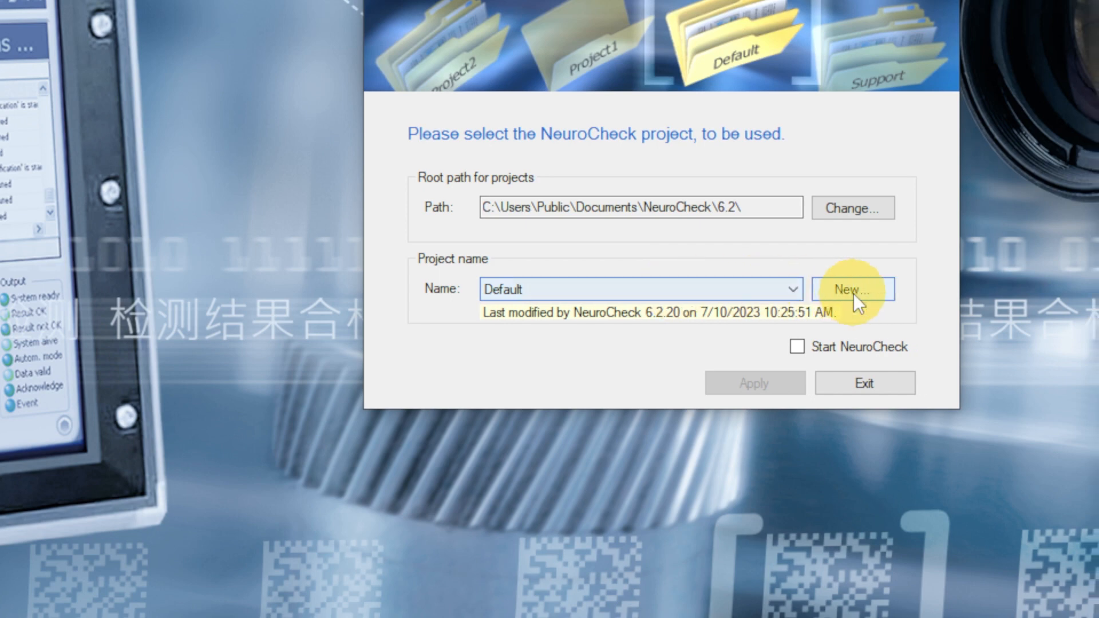
click(864, 293)
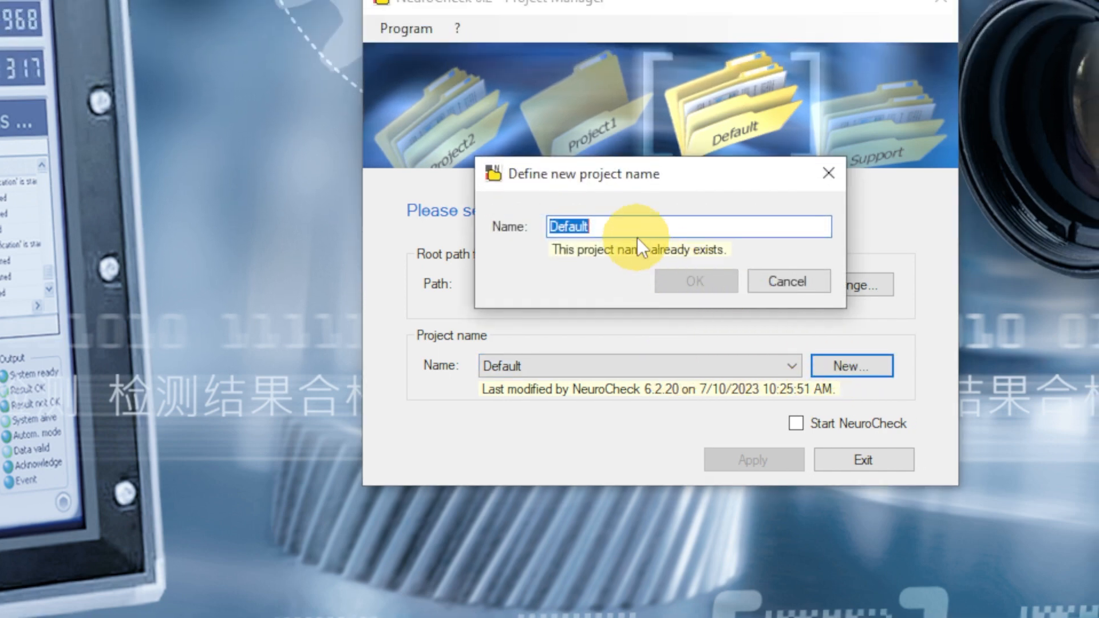
text(Tutorial)
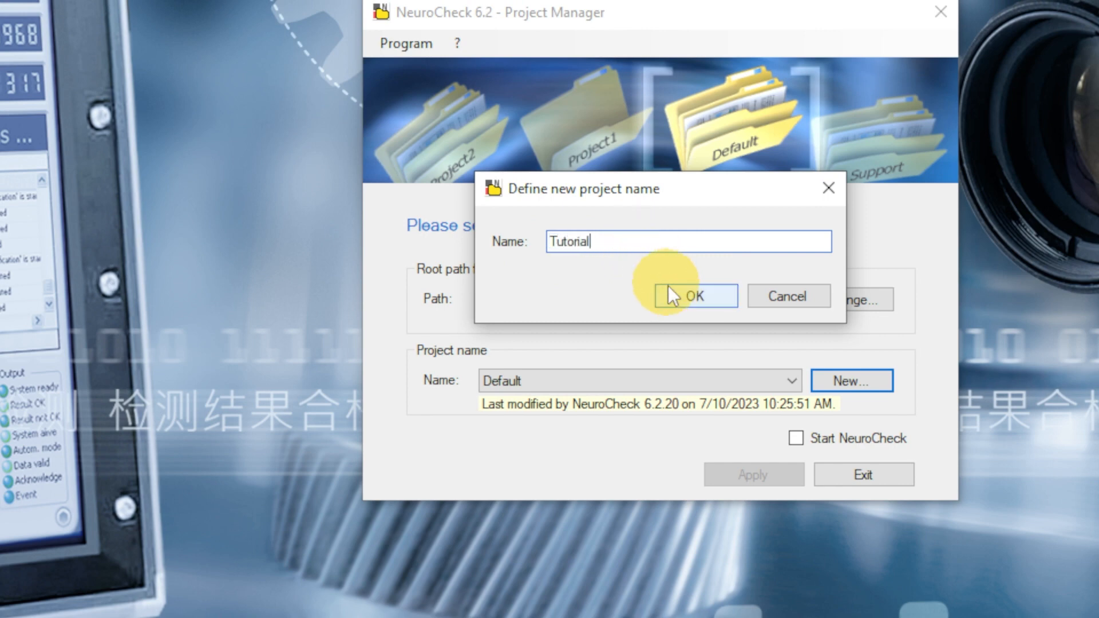
click(691, 297)
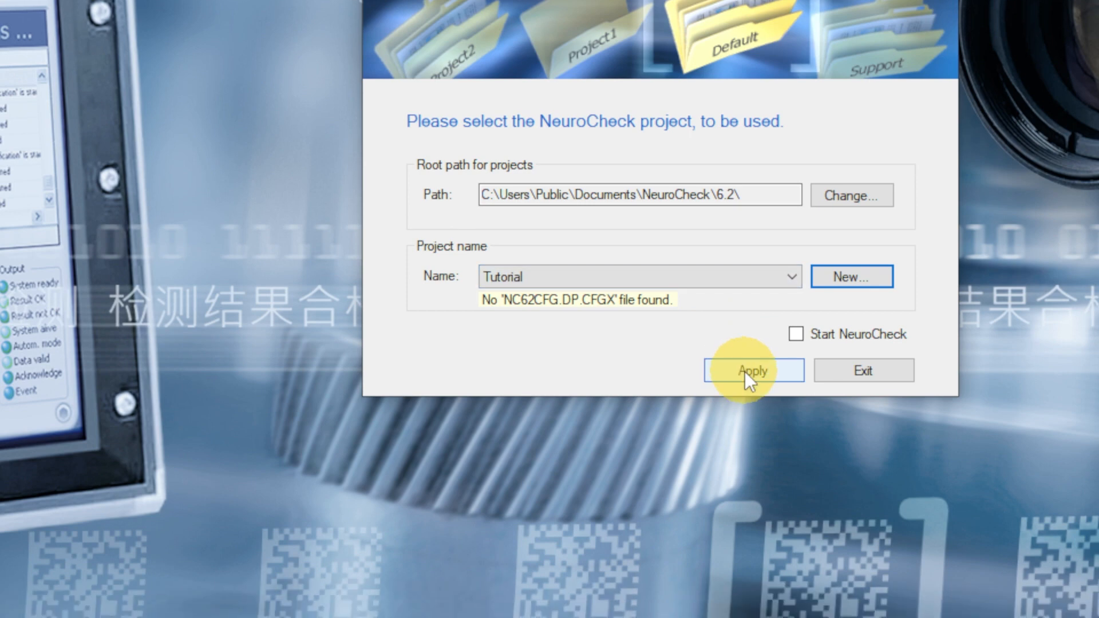
click(744, 469)
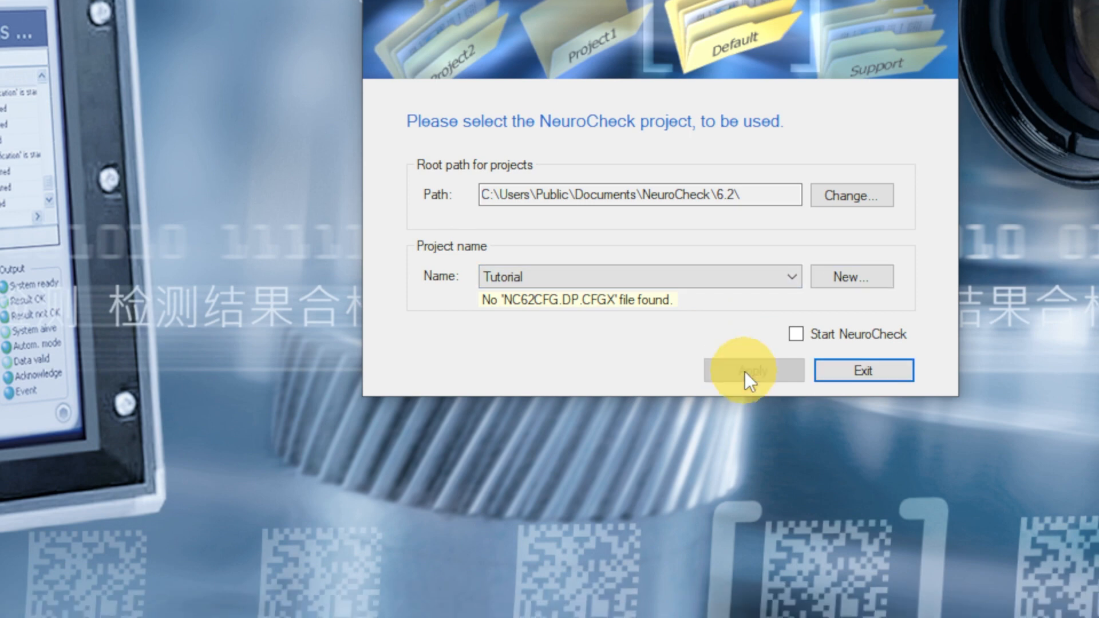
Exit the Project Manager with Start NeuroCheck enabled and continue the startup with the evaluation license.
click(795, 336)
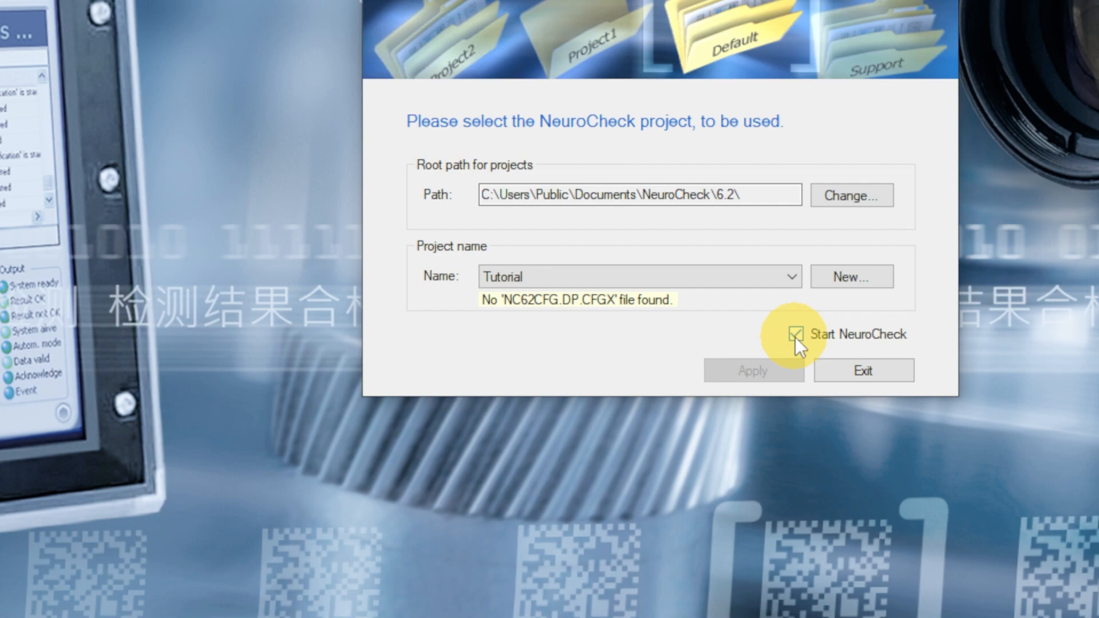
click(849, 370)
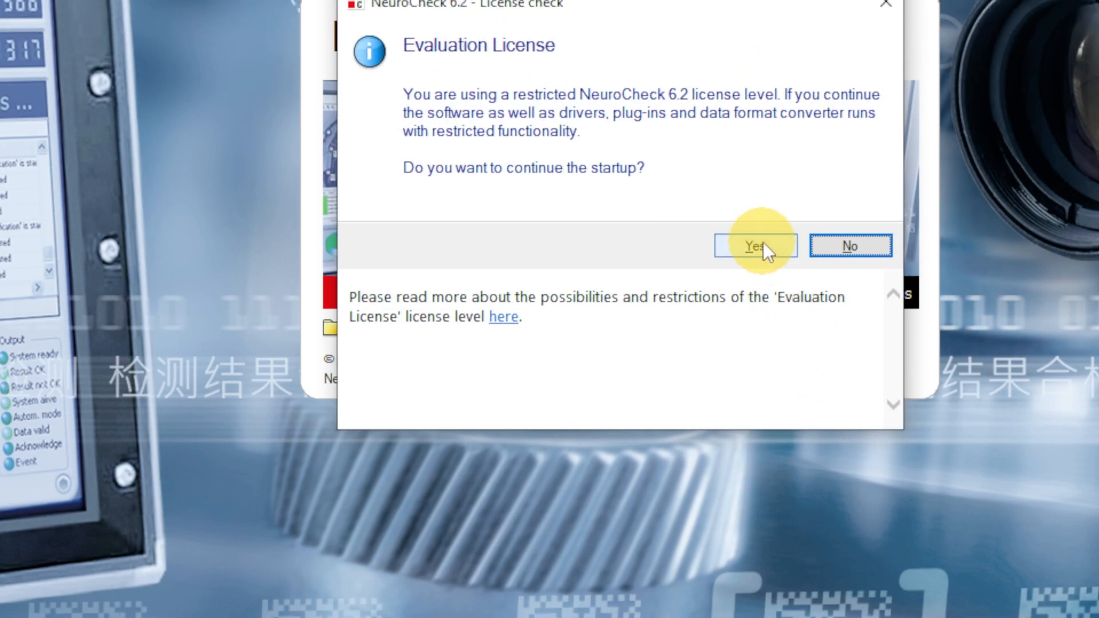
click(762, 175)
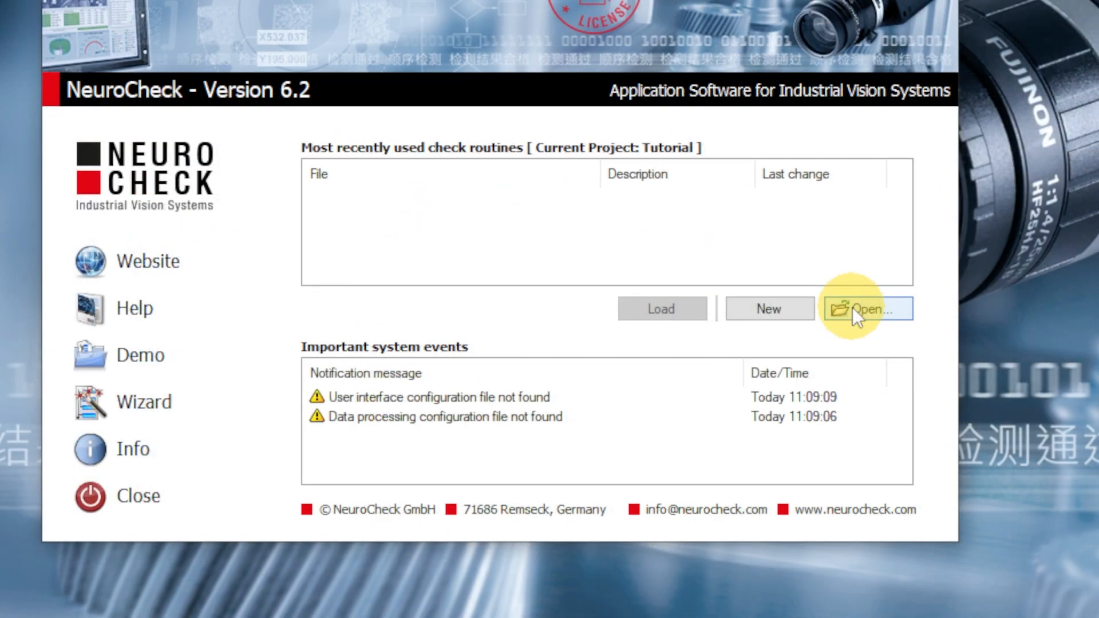
Browse from the check routine loading dialog to the Tutorial project's folders and up to the 6.2 root folder.
click(853, 309)
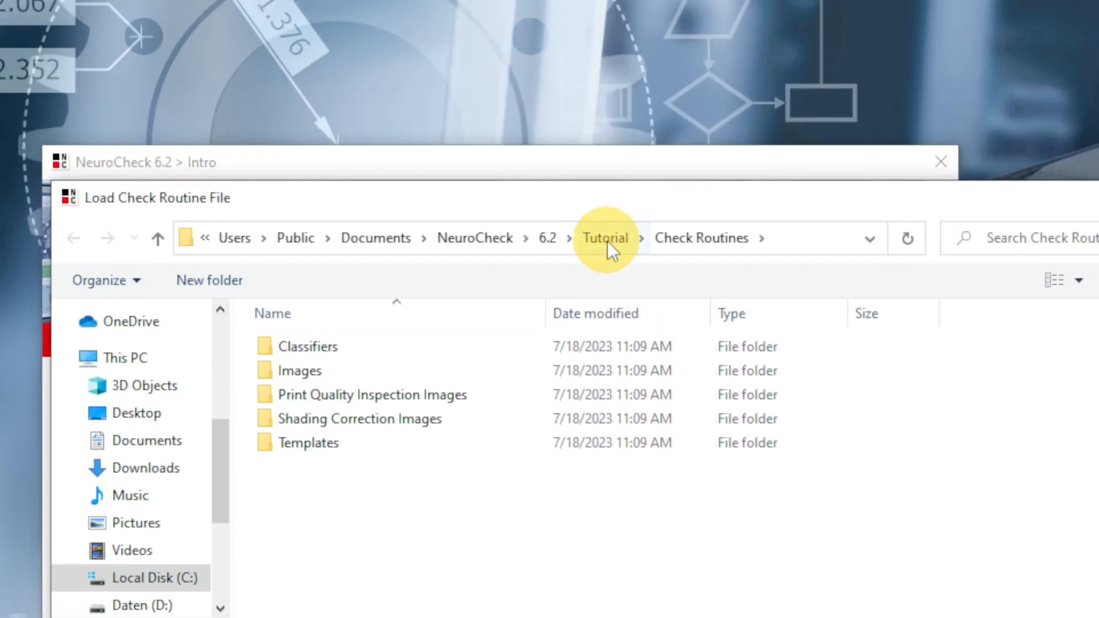
click(607, 242)
click(500, 359)
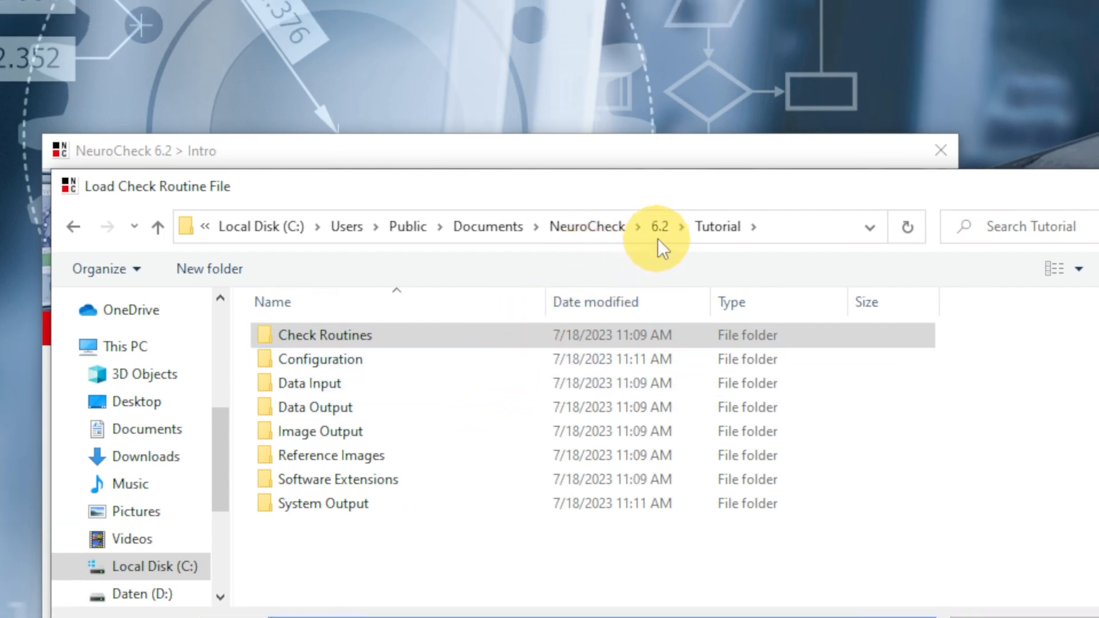
click(659, 191)
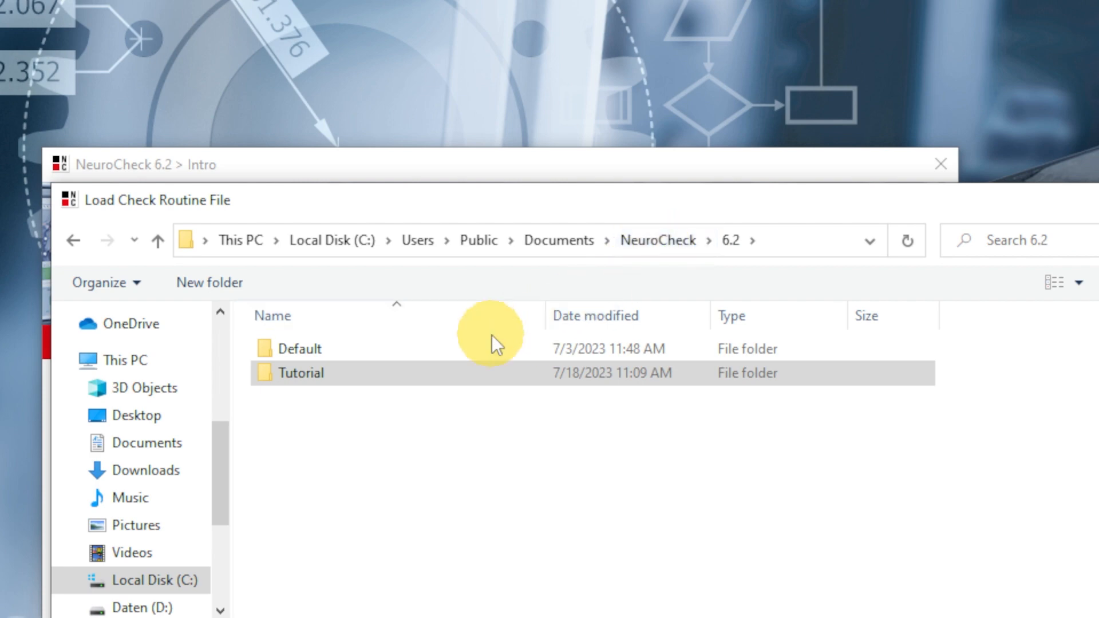
Duplicate the Default project folder inside the 6.2 folder, then dismiss the loading dialog and exit NeuroCheck.
click(466, 348)
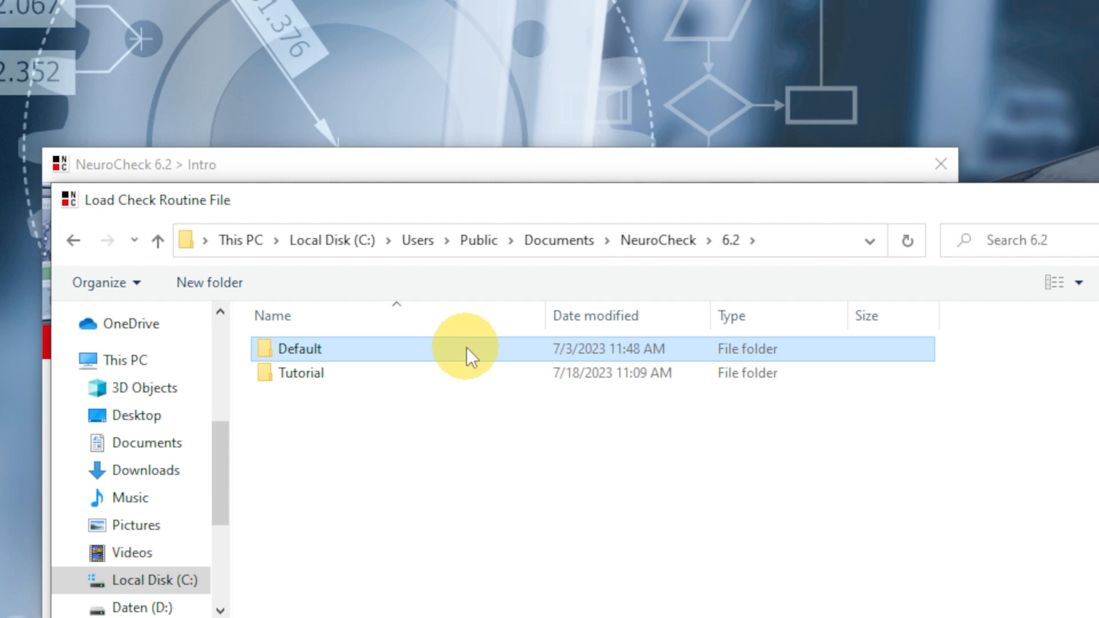
right_click(466, 348)
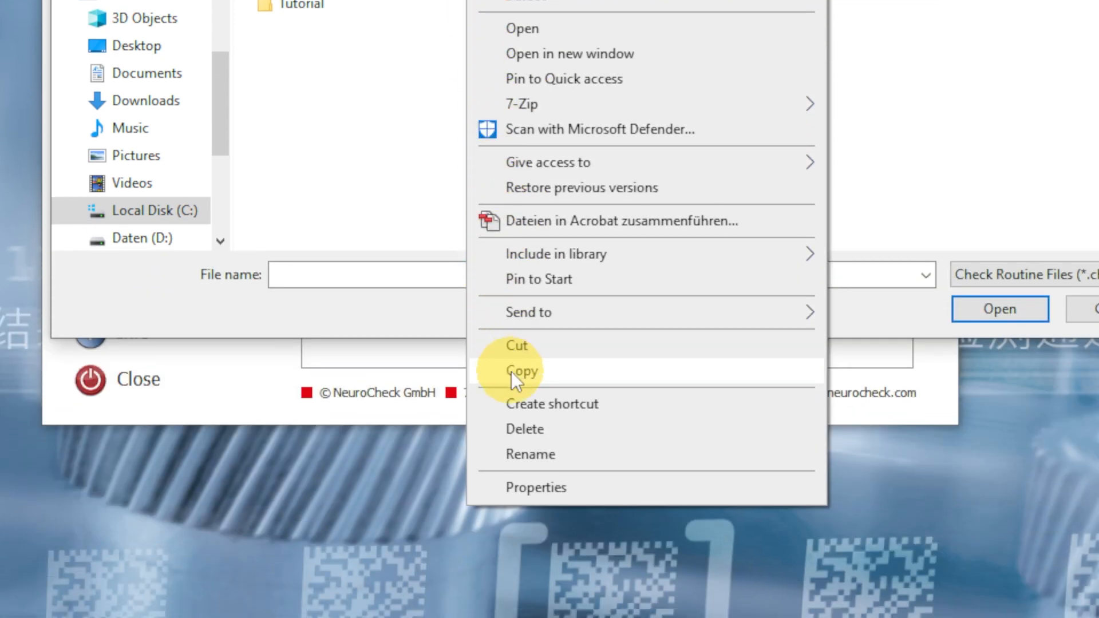
click(511, 372)
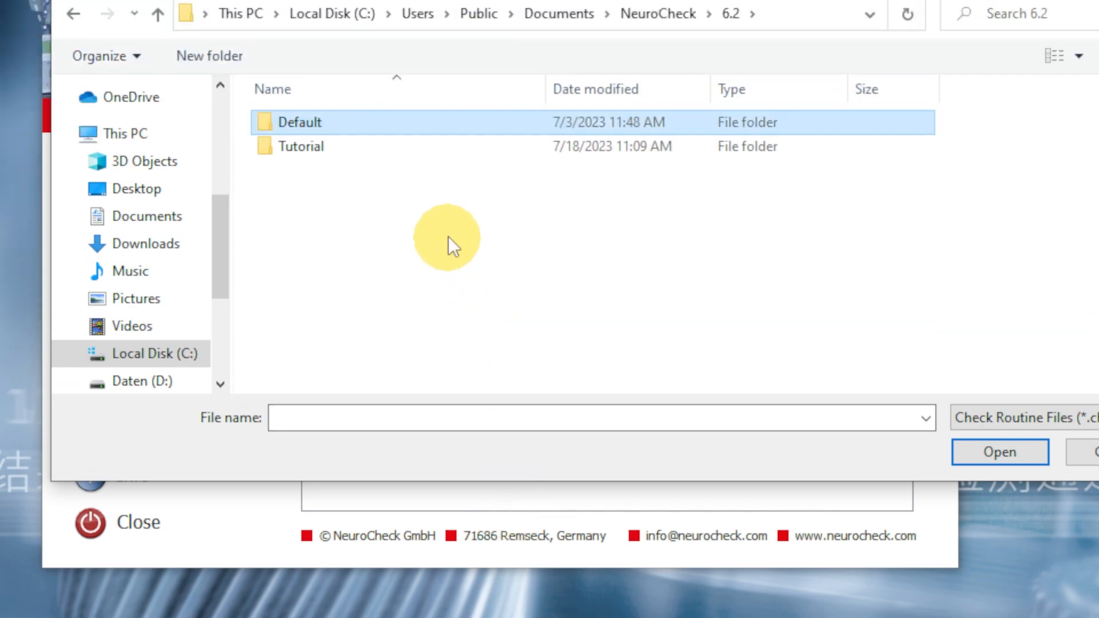
right_click(446, 84)
click(500, 370)
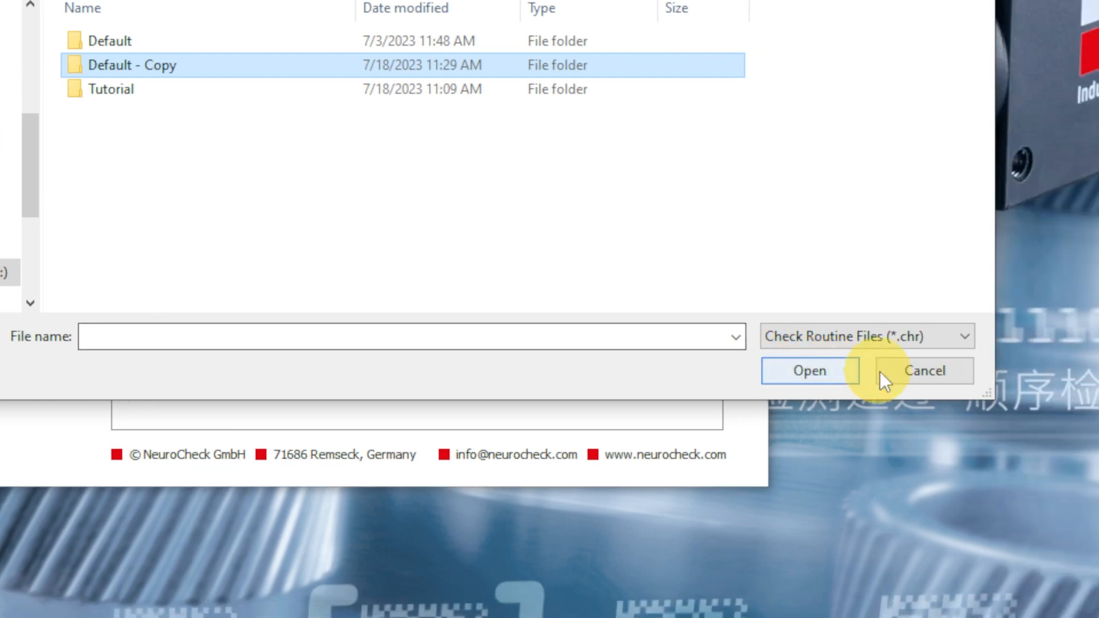
click(1084, 468)
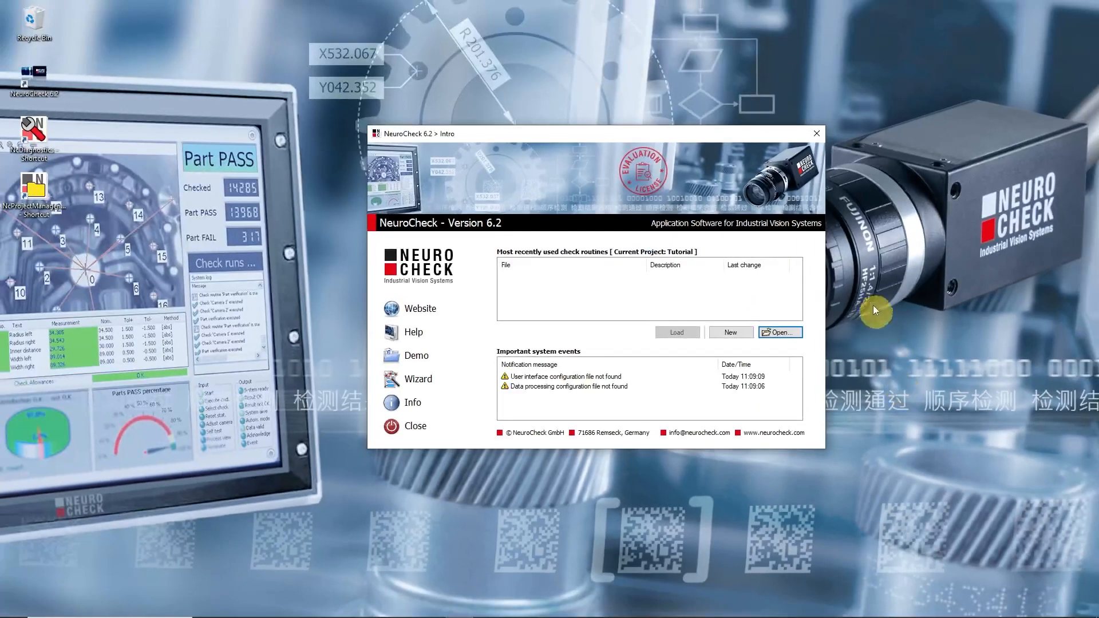
click(816, 135)
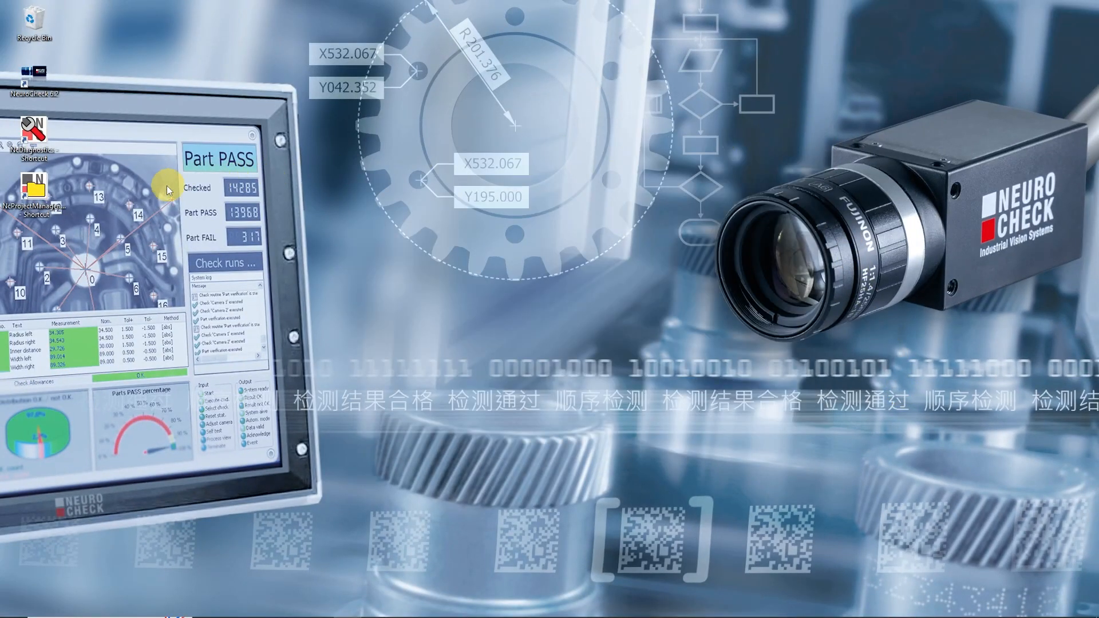
Reopen the Project Manager and apply Default - Copy as the project to use.
double_click(42, 199)
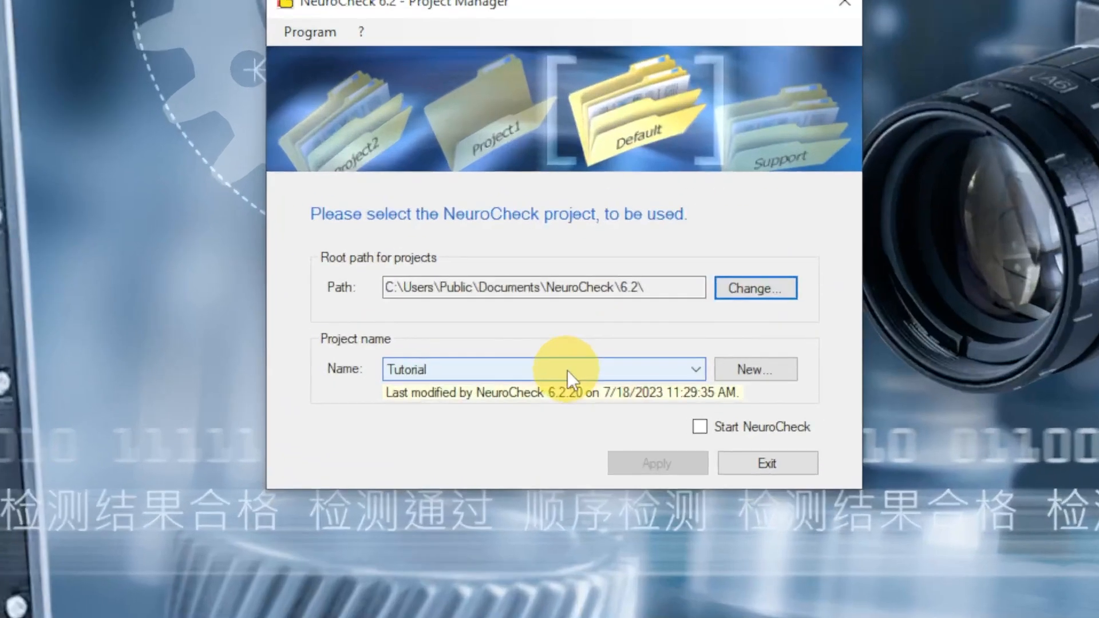
click(577, 331)
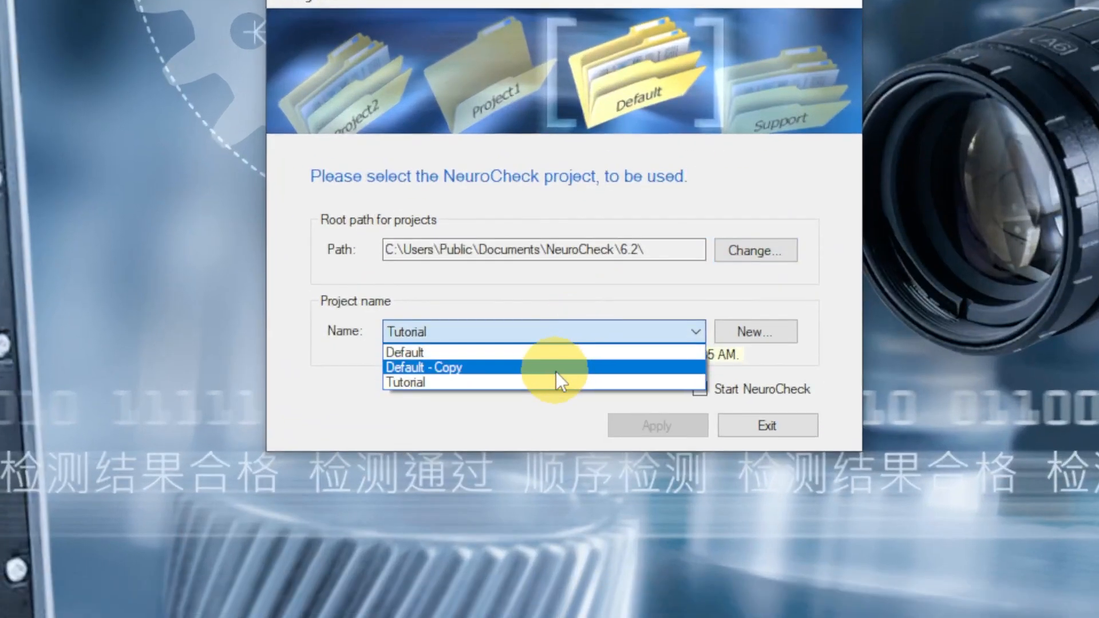
click(556, 371)
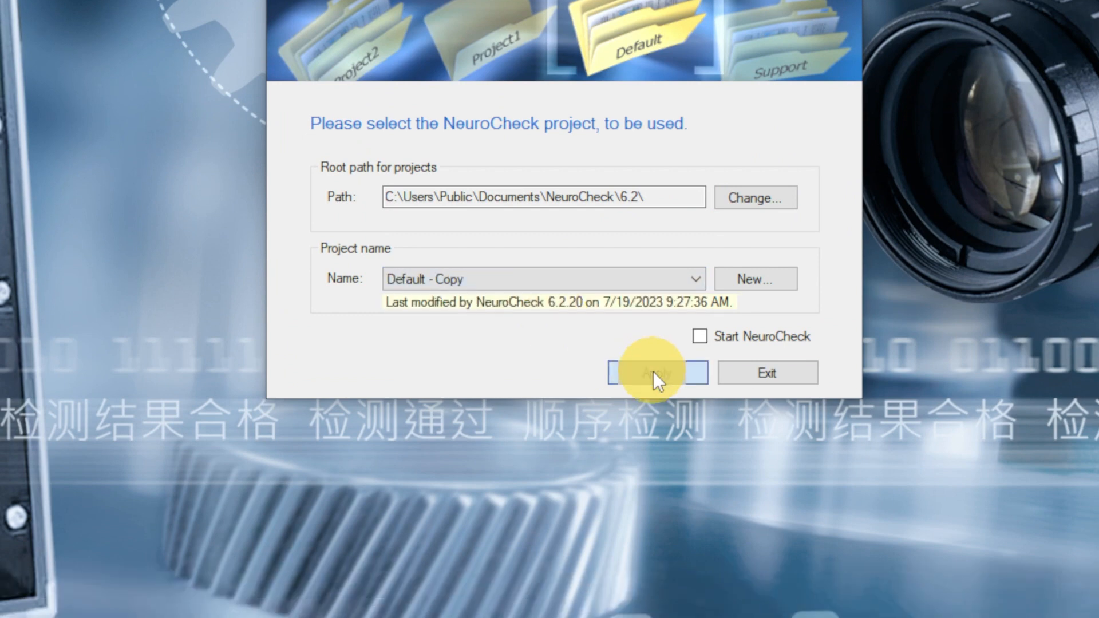
click(654, 373)
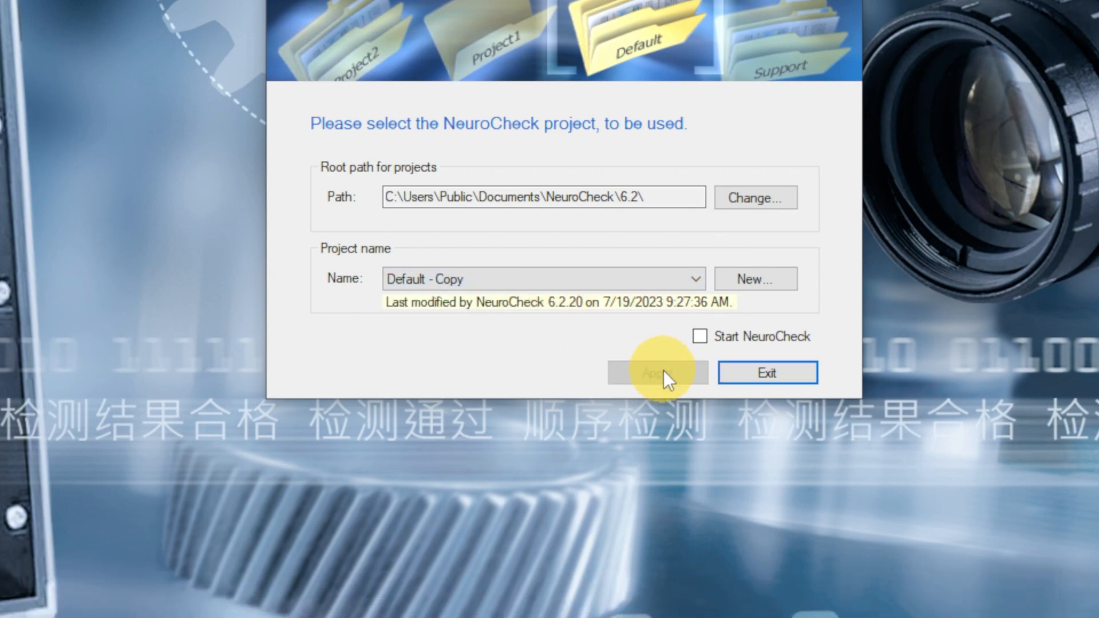
Start NeuroCheck from the Project Manager under the evaluation license and view the check routine files of Default - Copy.
click(700, 337)
click(771, 372)
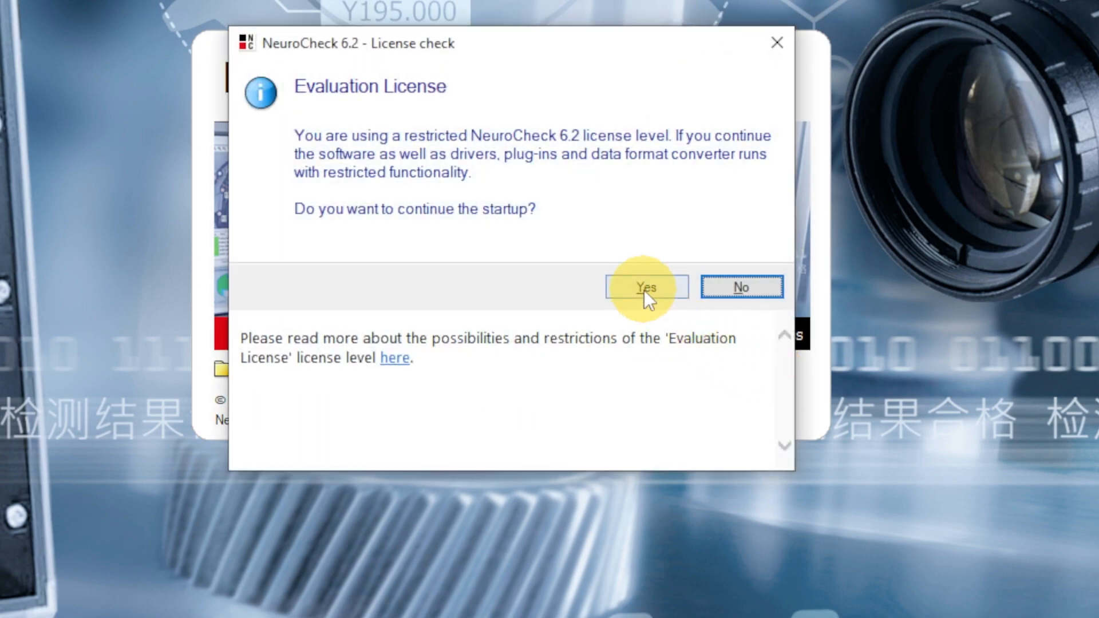
click(644, 288)
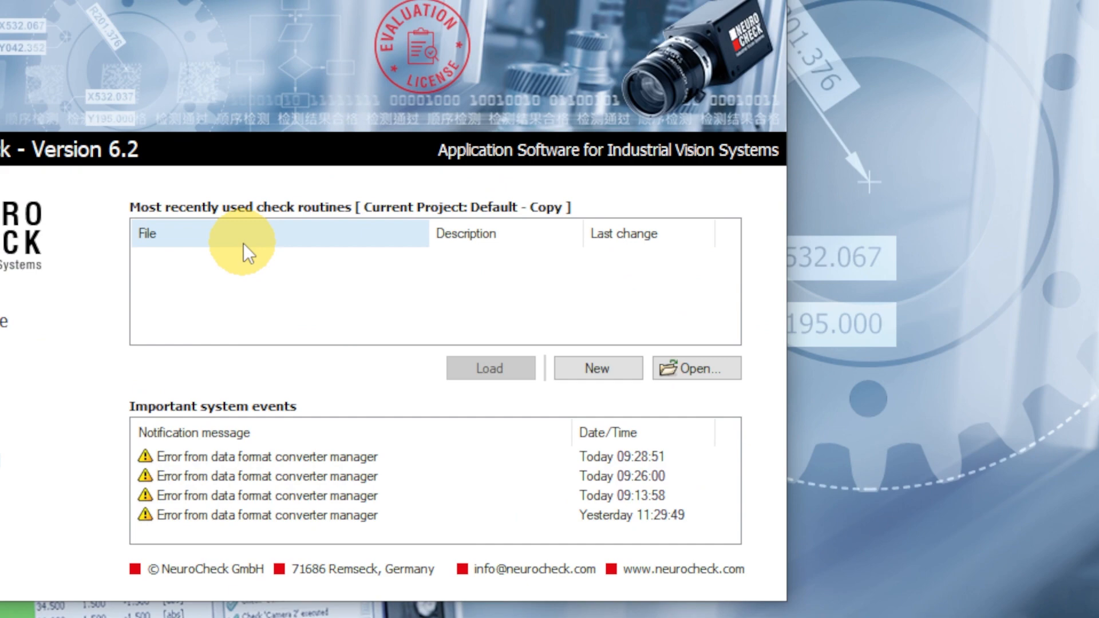
click(689, 366)
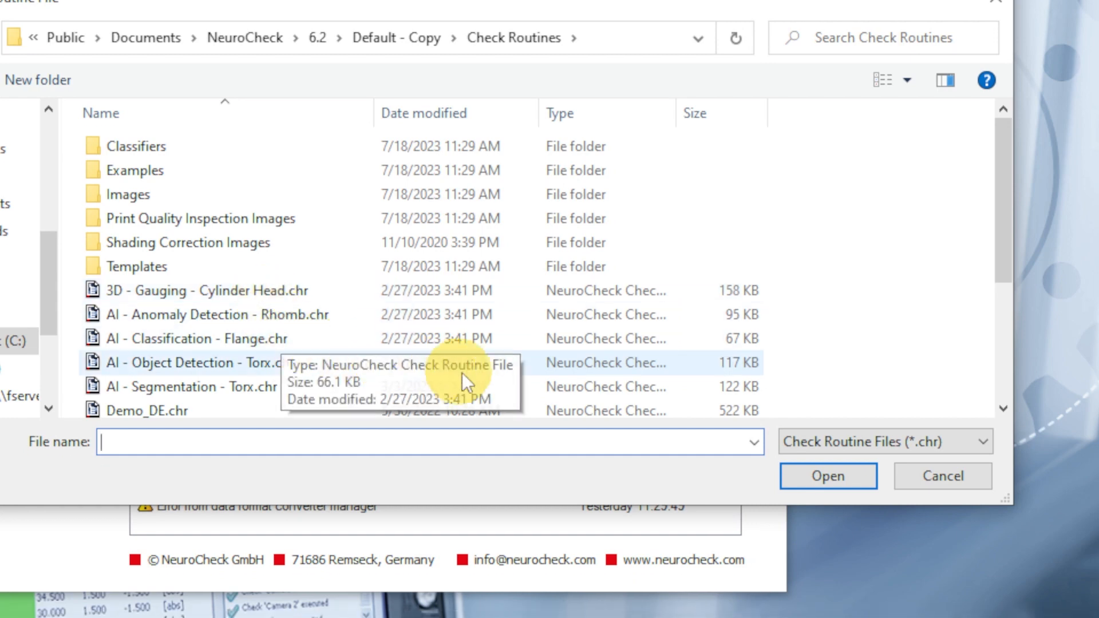
click(945, 477)
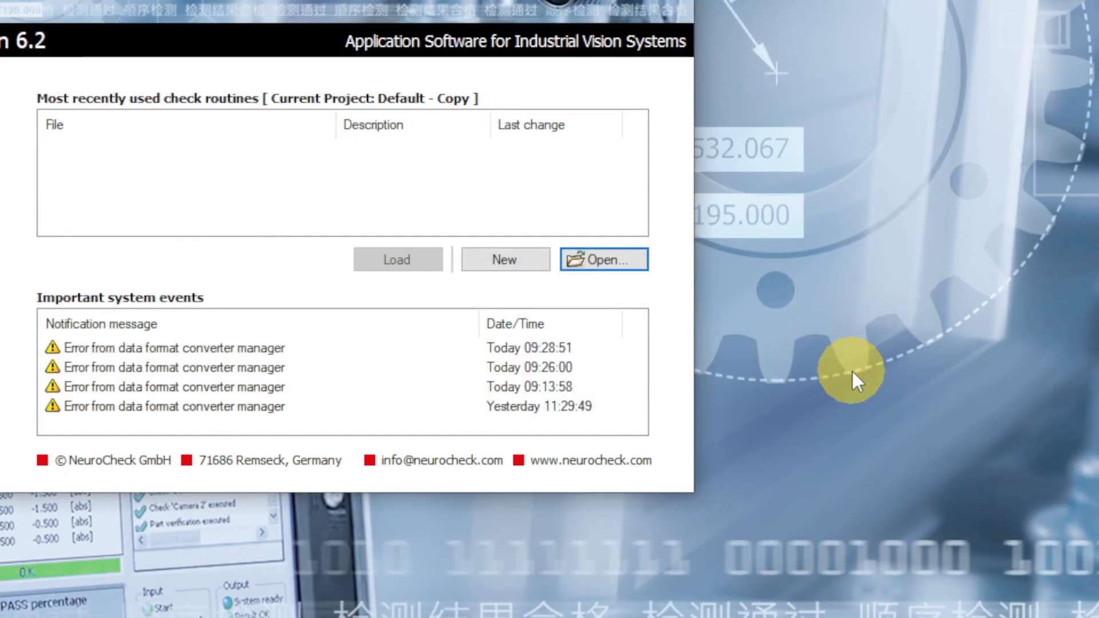